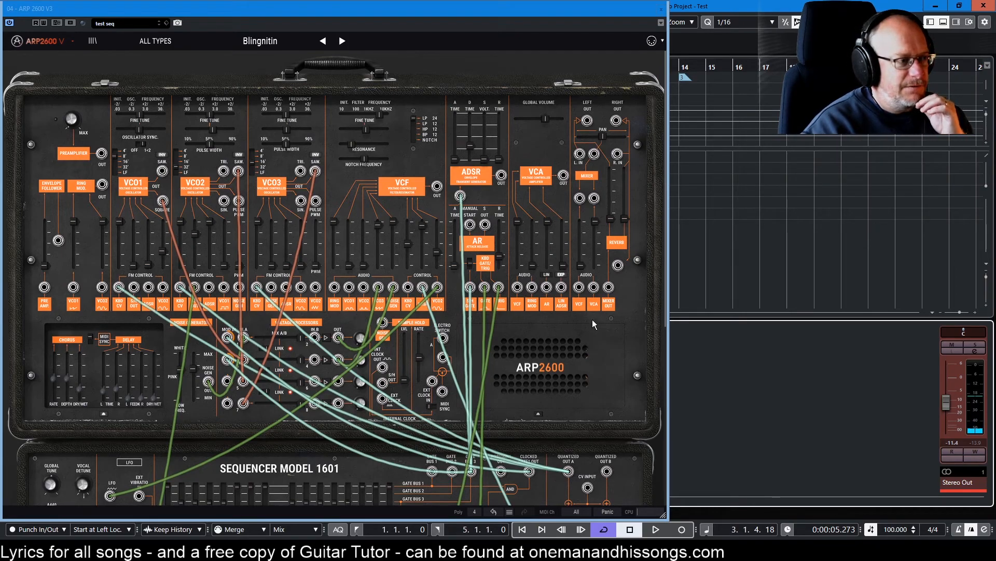
- Examine the Blingnitin patch's cabling across the synth panel, the Sequencer Model 1601 and the keyboard section
scroll(591, 317, "down", 6)
scroll(575, 311, "up", 6)
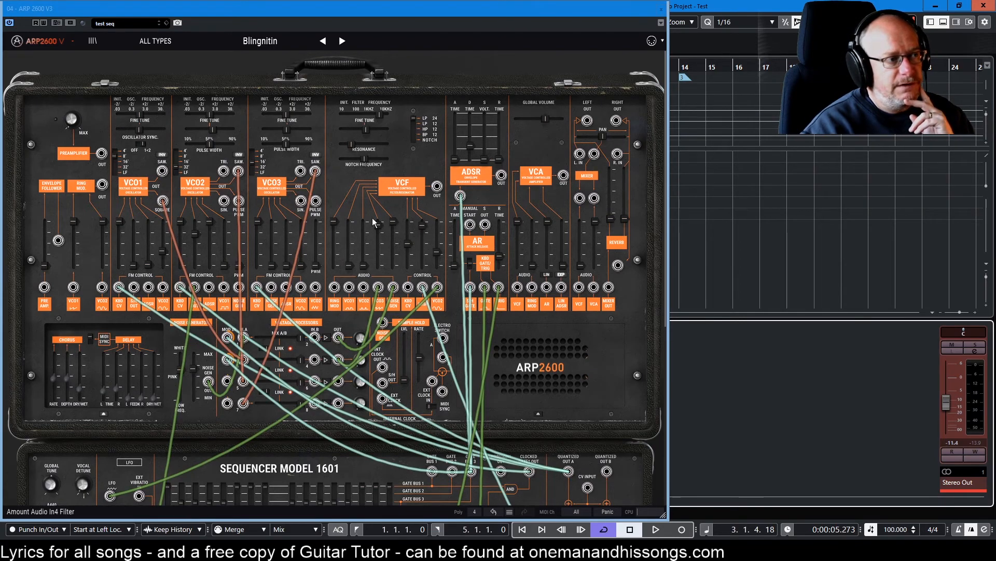
mouse_move(407, 224)
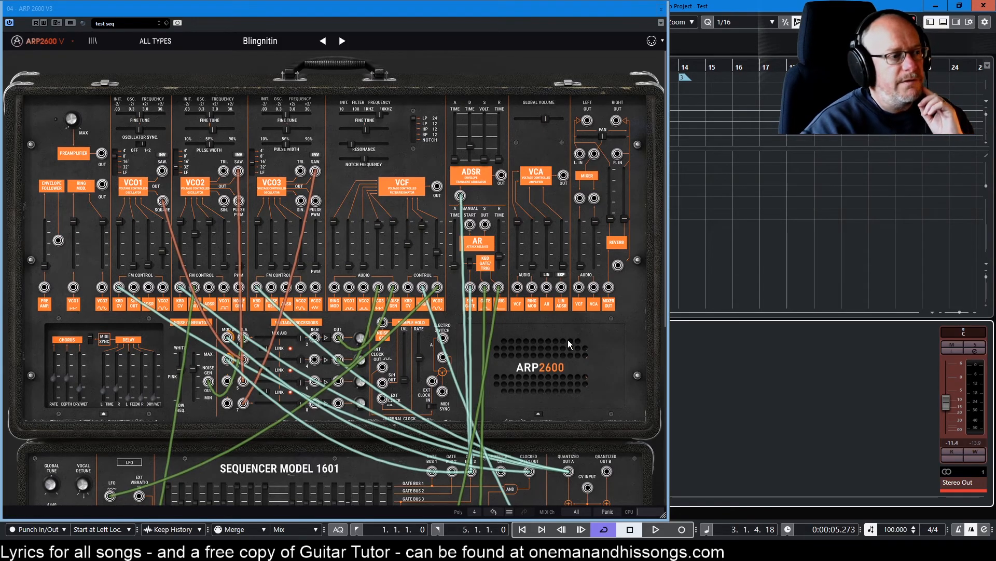
scroll(563, 339, "down", 5)
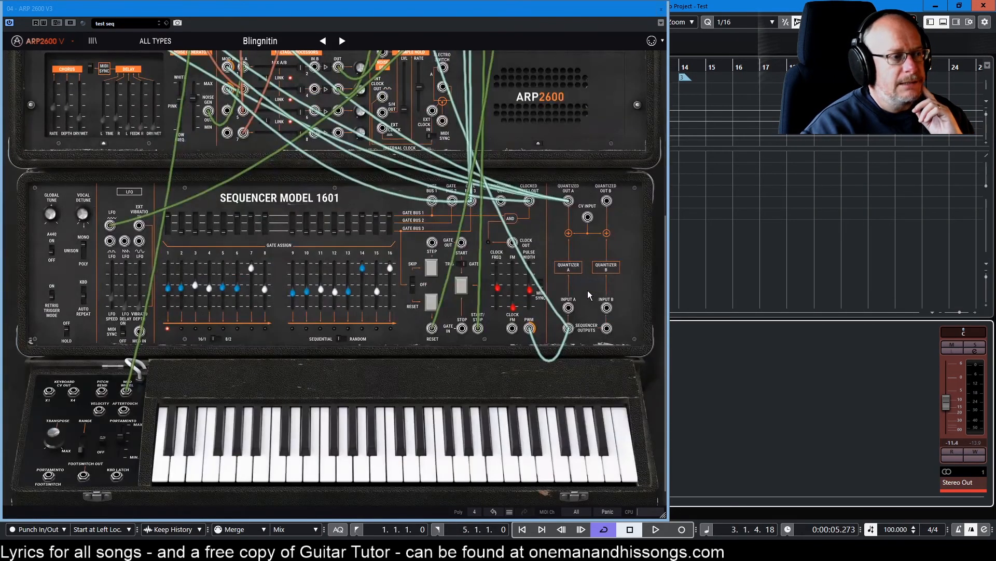
scroll(589, 295, "up", 1)
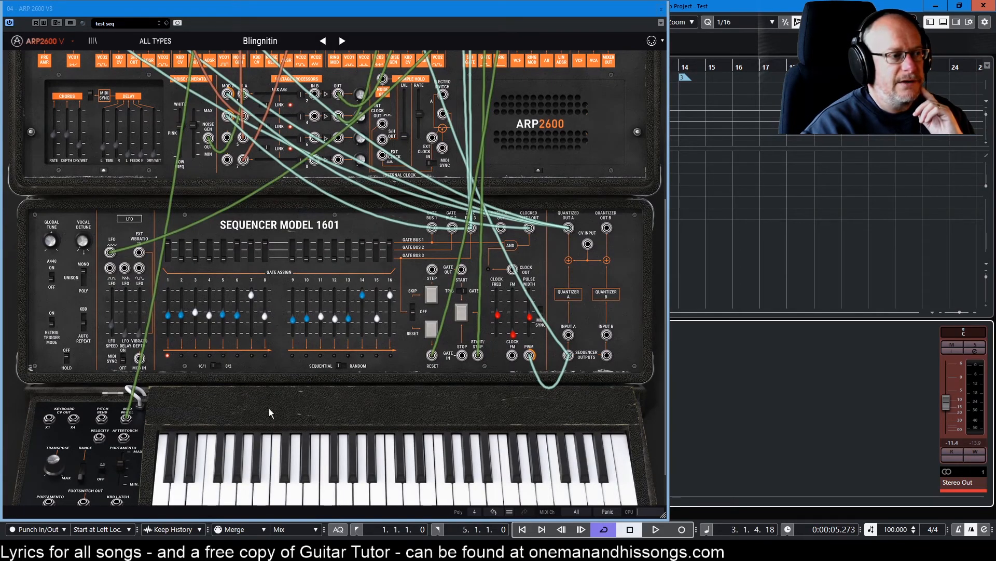
scroll(509, 310, "up", 5)
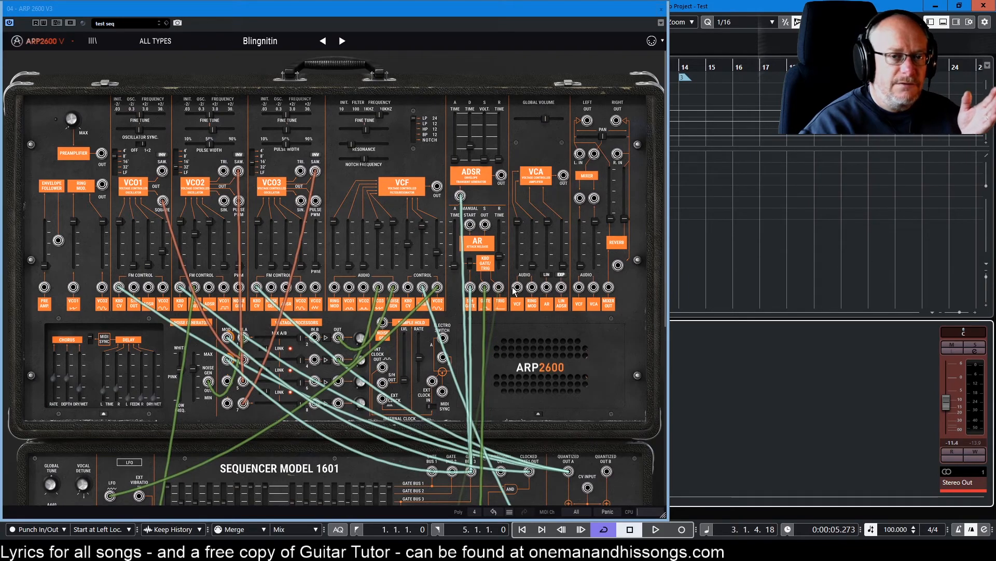
- Try the sound with the VCF's fourth and fifth audio input levels at 0.00, and reload the Blingnitin preset
left_click(378, 225)
left_click_drag(378, 225, 378, 267)
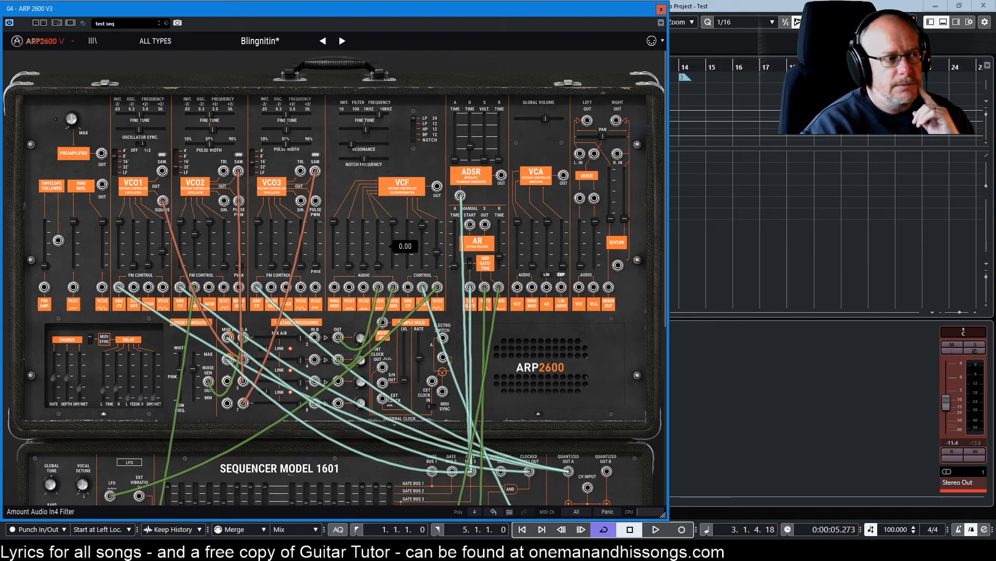
left_click_drag(393, 222, 394, 266)
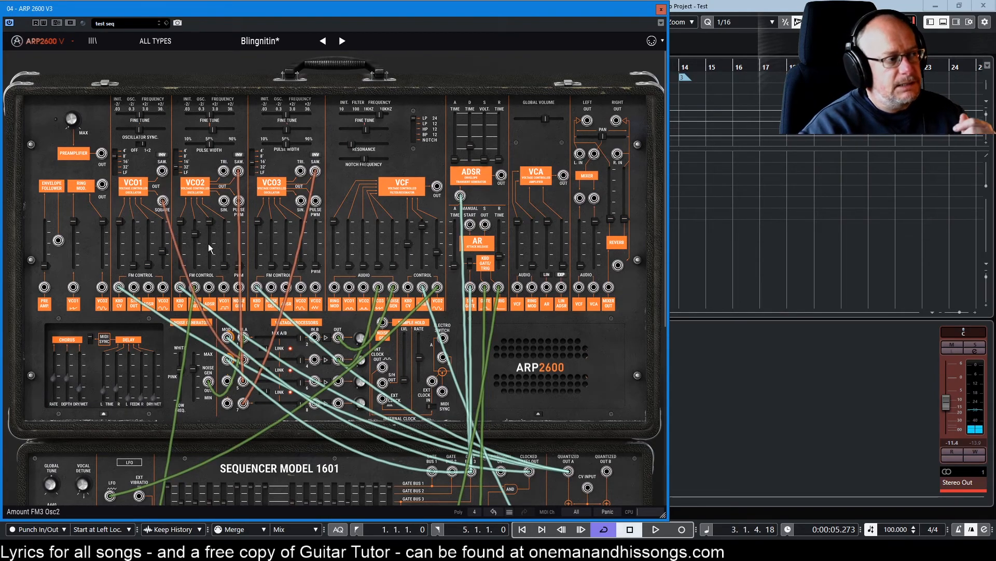
mouse_move(185, 240)
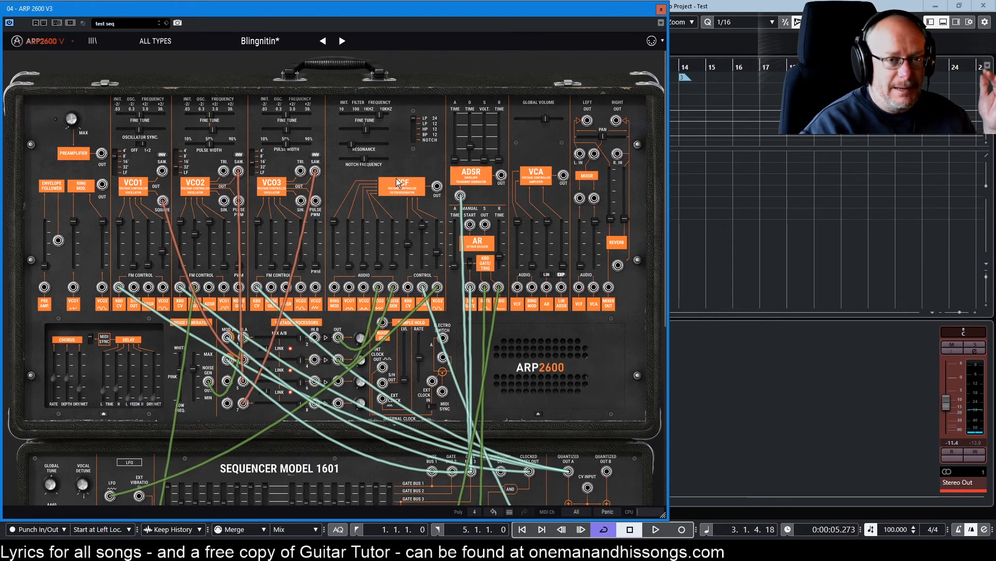
mouse_move(335, 223)
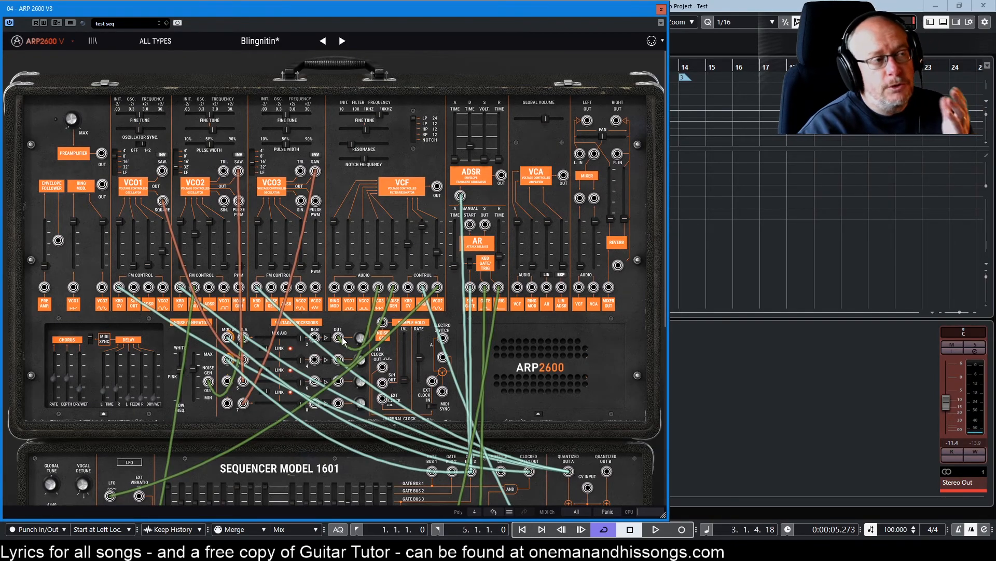
left_click(342, 41)
left_click(325, 41)
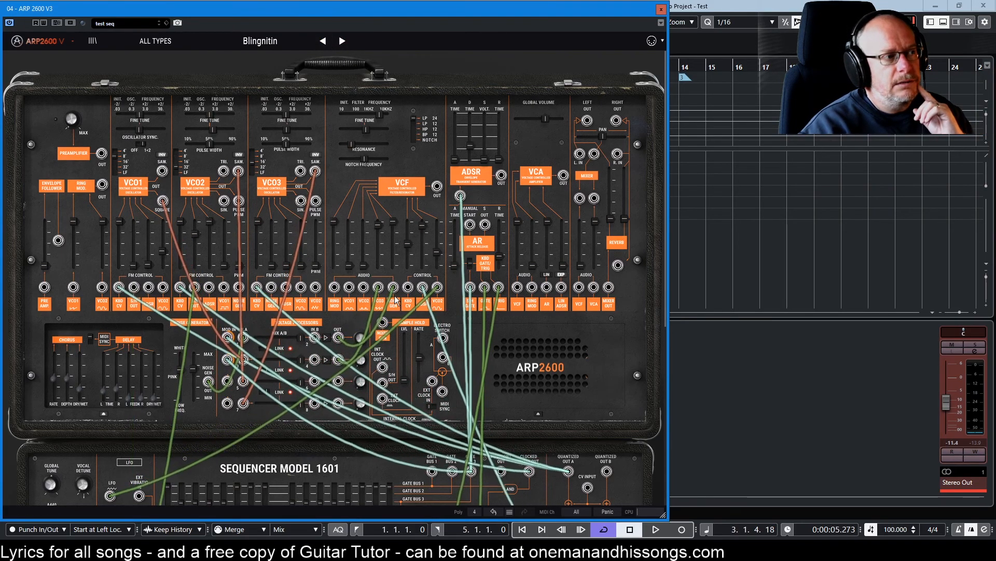
- Lower the VCF's ring modulator input level fully and inspect the cables running to its audio inputs
left_click_drag(335, 223, 335, 268)
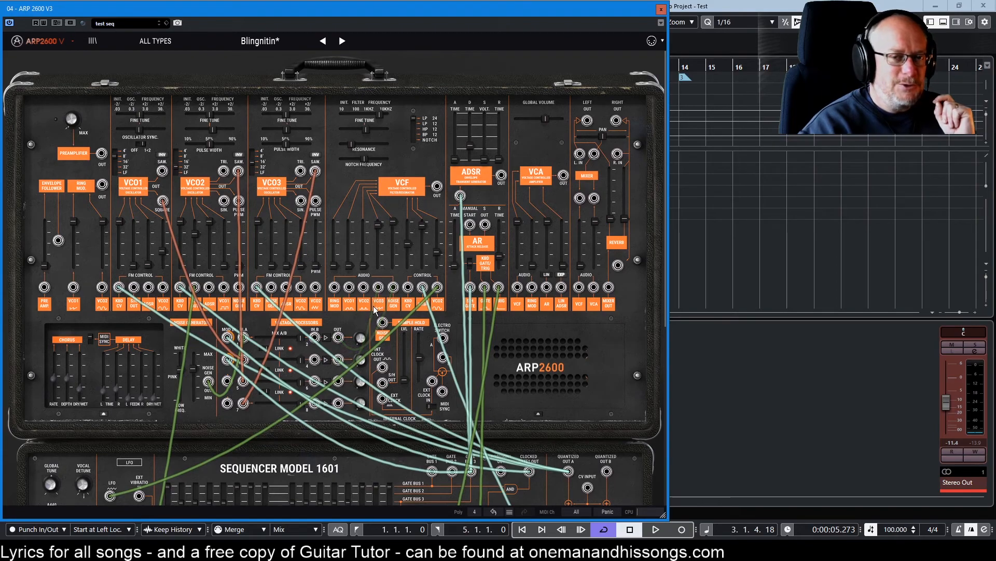
left_click_drag(372, 307, 378, 287)
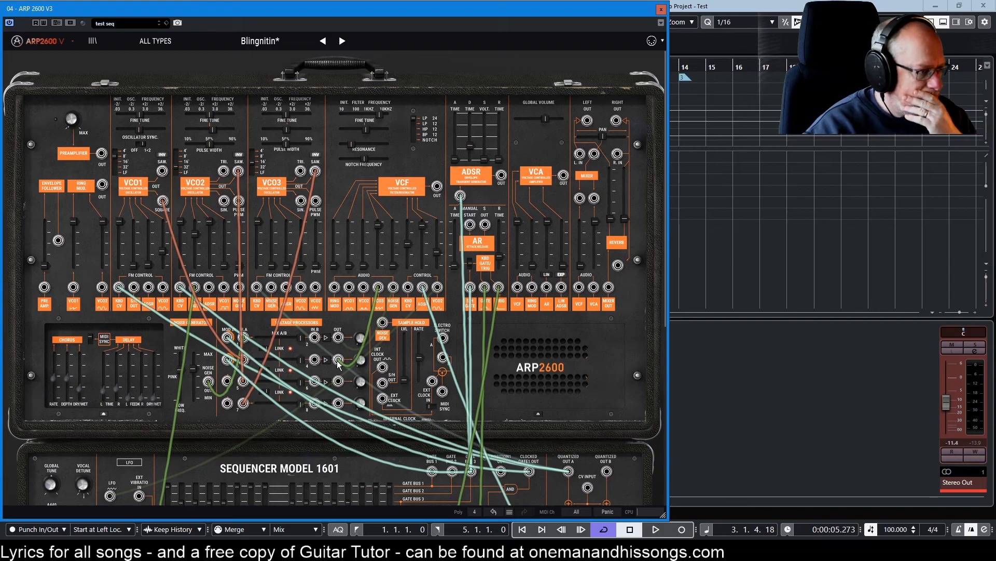
scroll(592, 376, "down", 1)
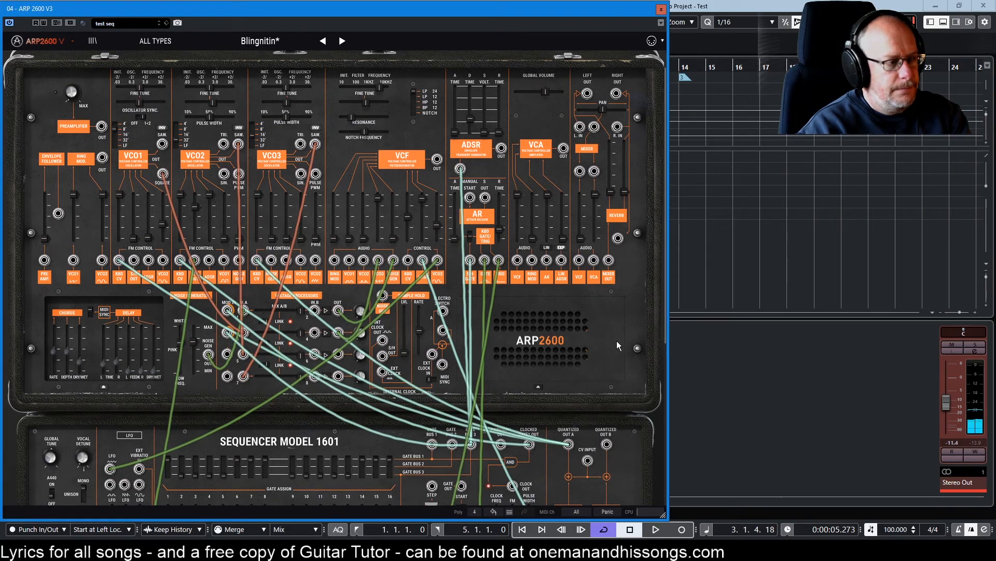
scroll(628, 327, "down", 4)
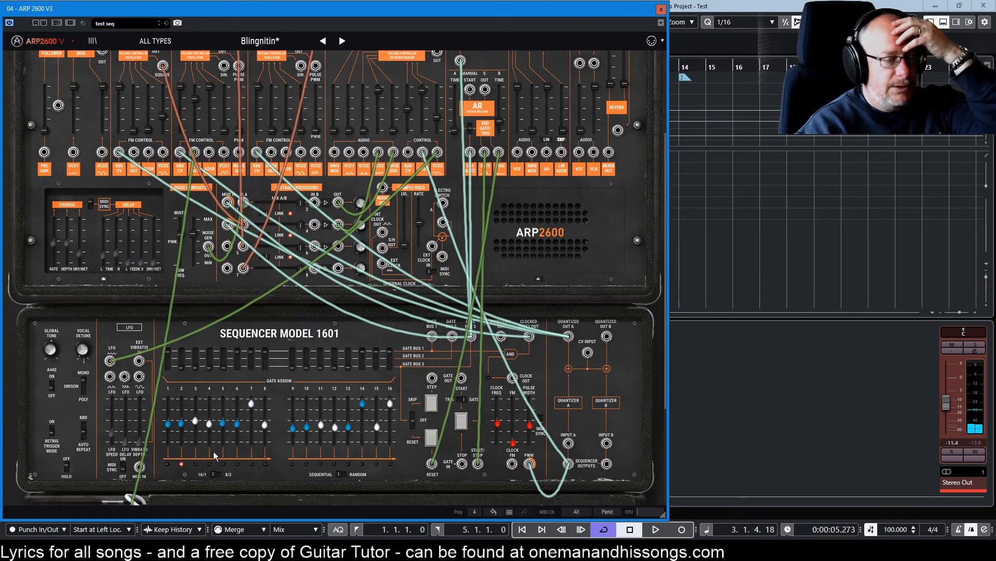
scroll(624, 413, "up", 5)
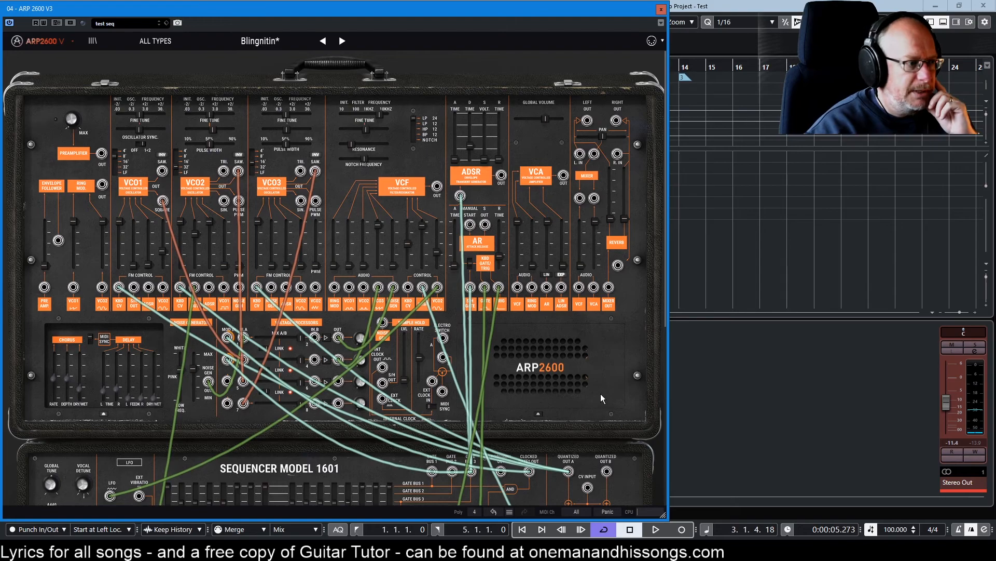
scroll(600, 393, "down", 1)
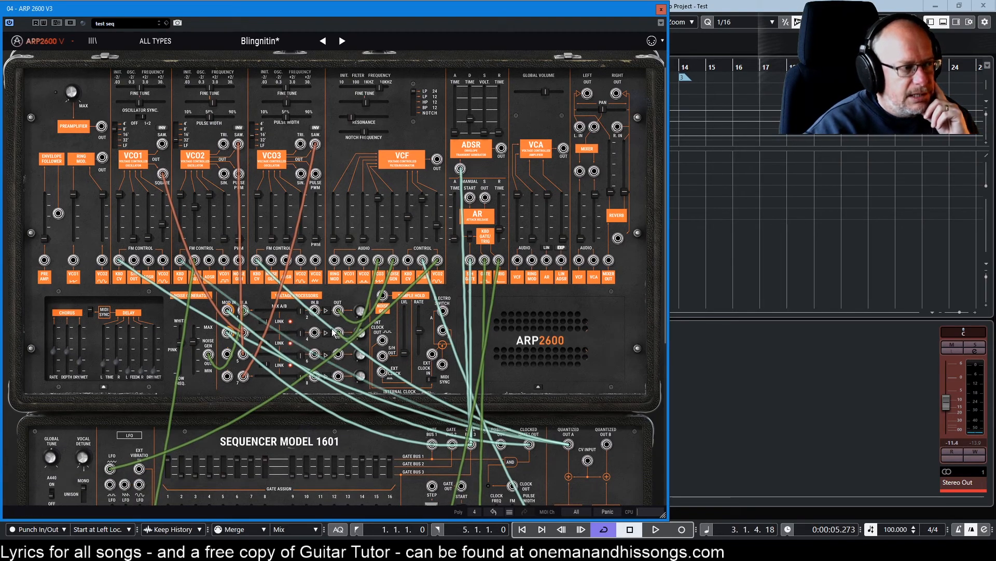
- Shift the voltage processor's 7-8 mix fully to the input 7 side
mouse_move(298, 363)
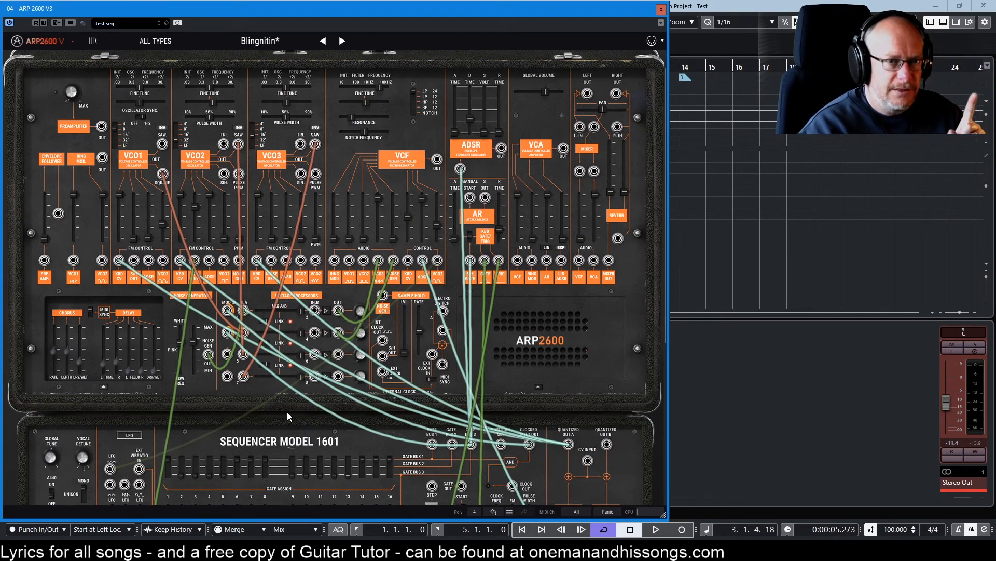
key("ctrl+z")
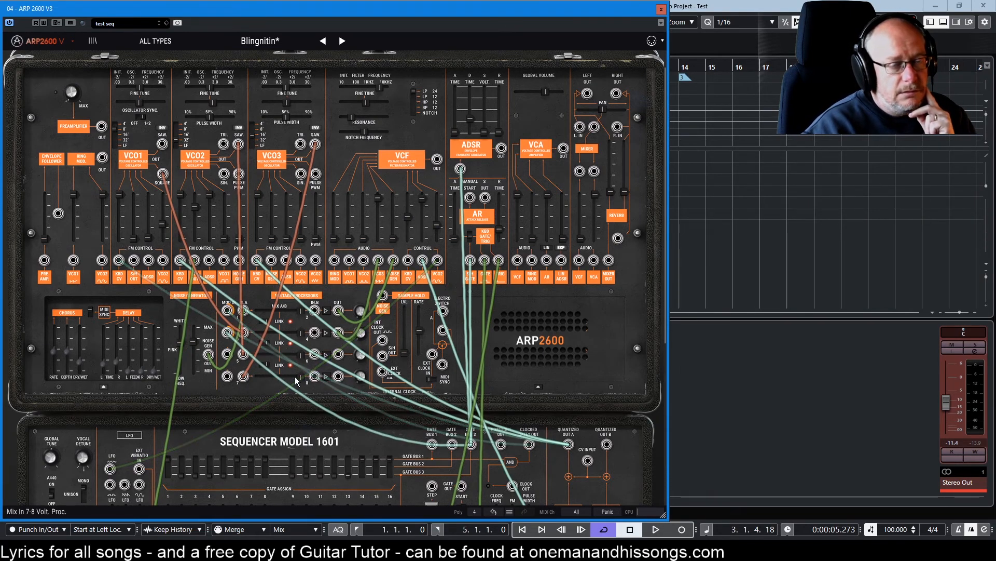
mouse_move(297, 381)
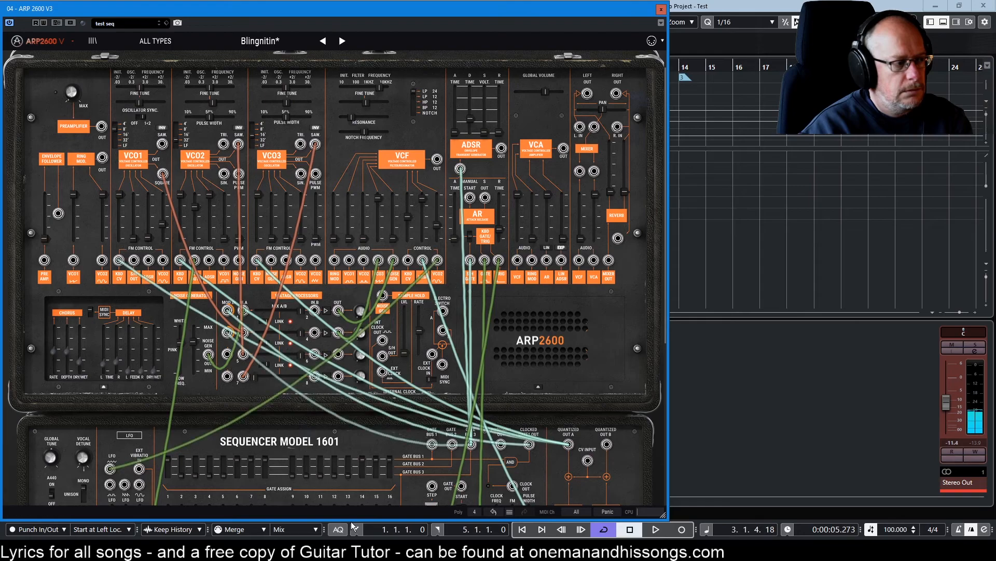
left_click_drag(301, 376, 254, 376)
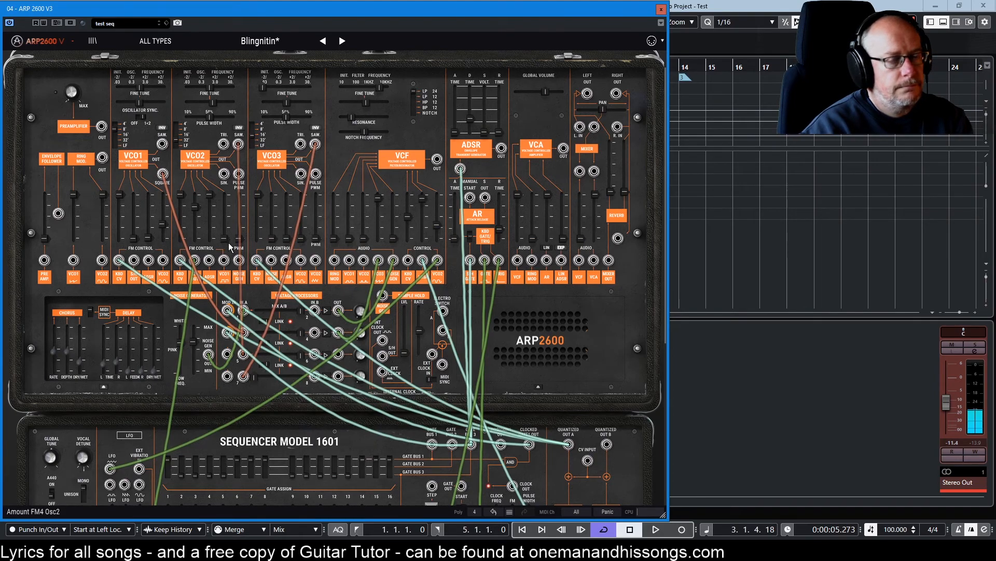
- Adjust VCO3's coarse tuning and shift the voltage processor's 5-6 mix toward input 5
mouse_move(268, 88)
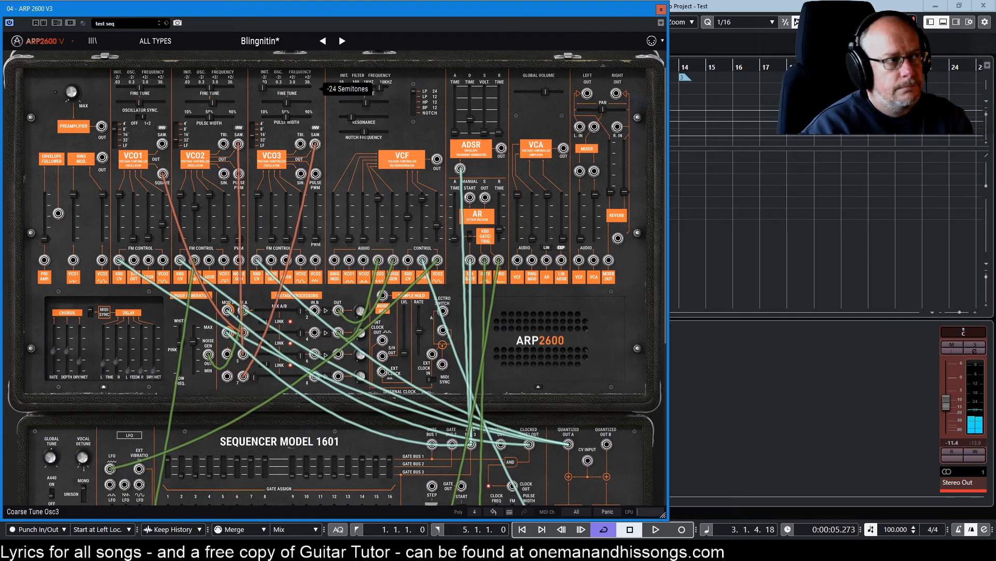
left_click_drag(263, 88, 288, 88)
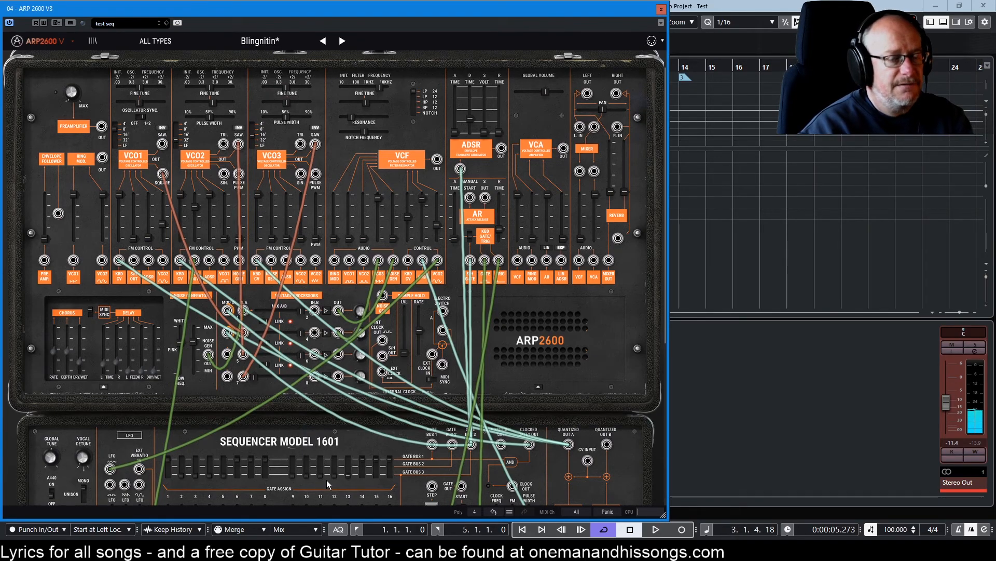
mouse_move(254, 380)
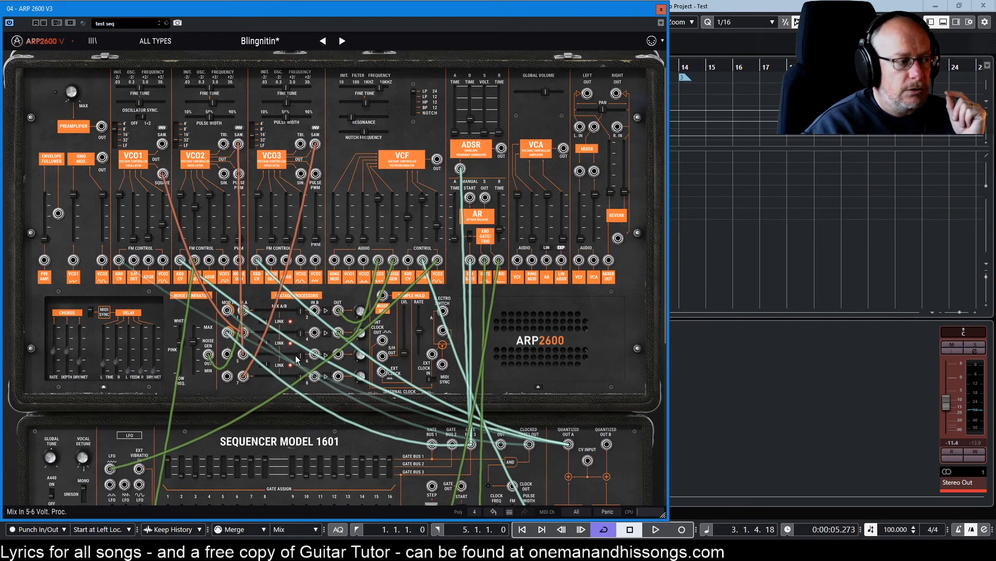
left_click_drag(300, 355, 270, 355)
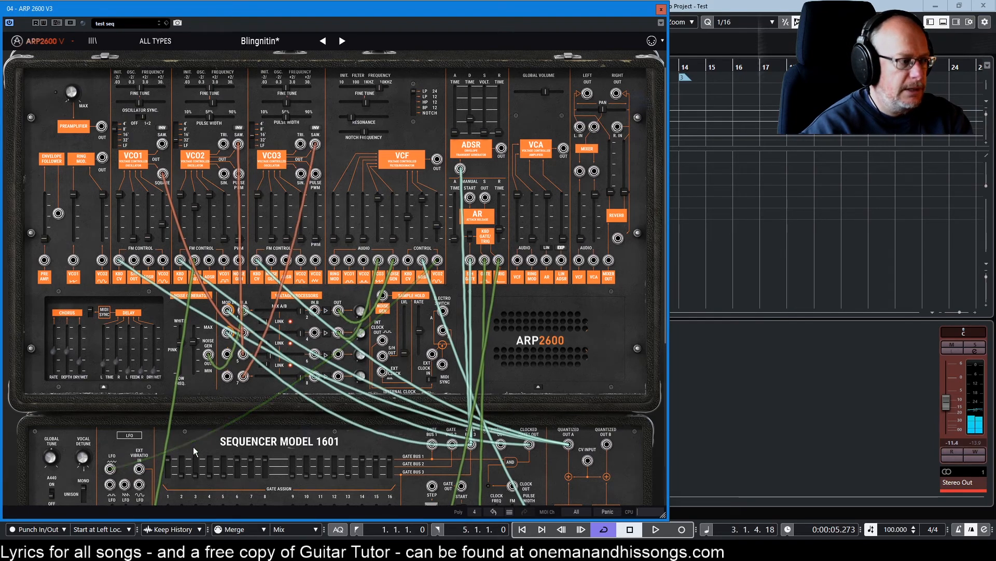
- Vary VCO1's fourth FM amount, trying a high setting and 0.43 before settling on a slightly lower level
scroll(197, 450, "down", 1)
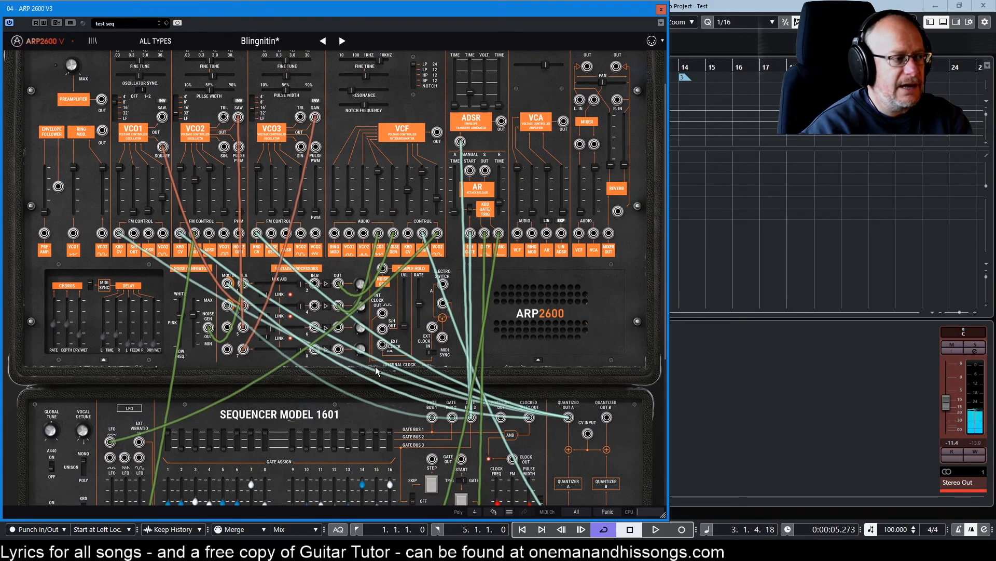
scroll(328, 373, "up", 2)
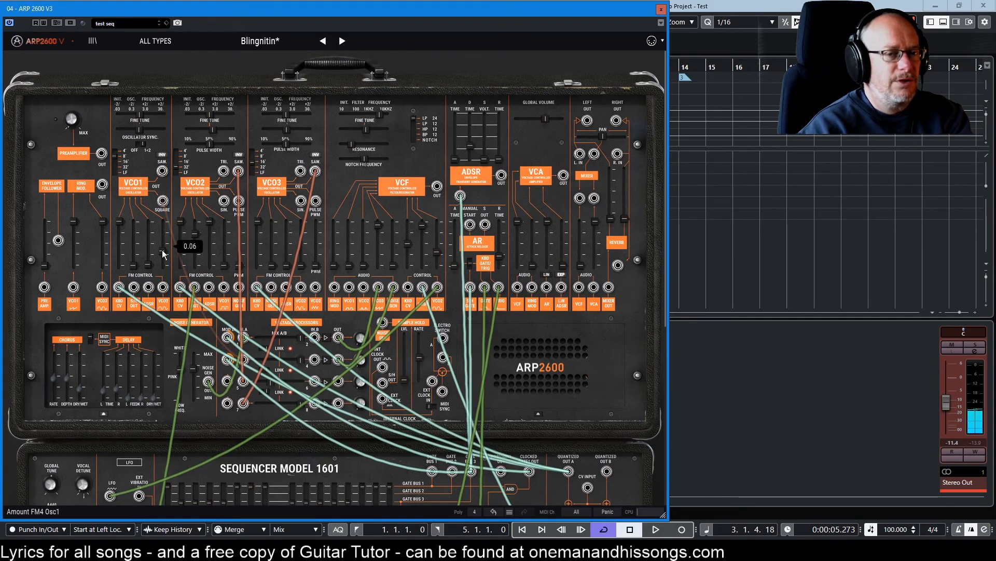
left_click_drag(164, 254, 163, 228)
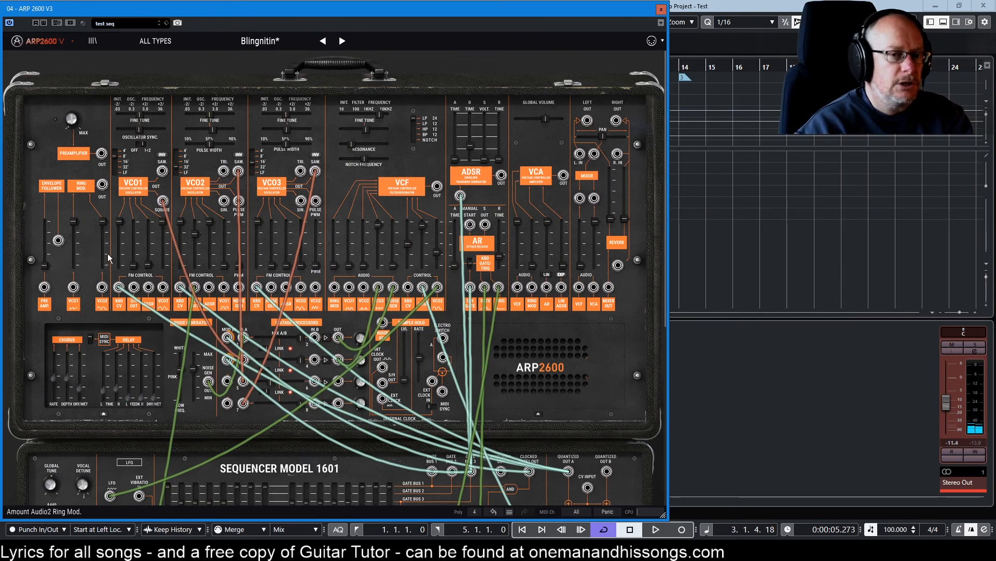
left_click_drag(163, 224, 163, 242)
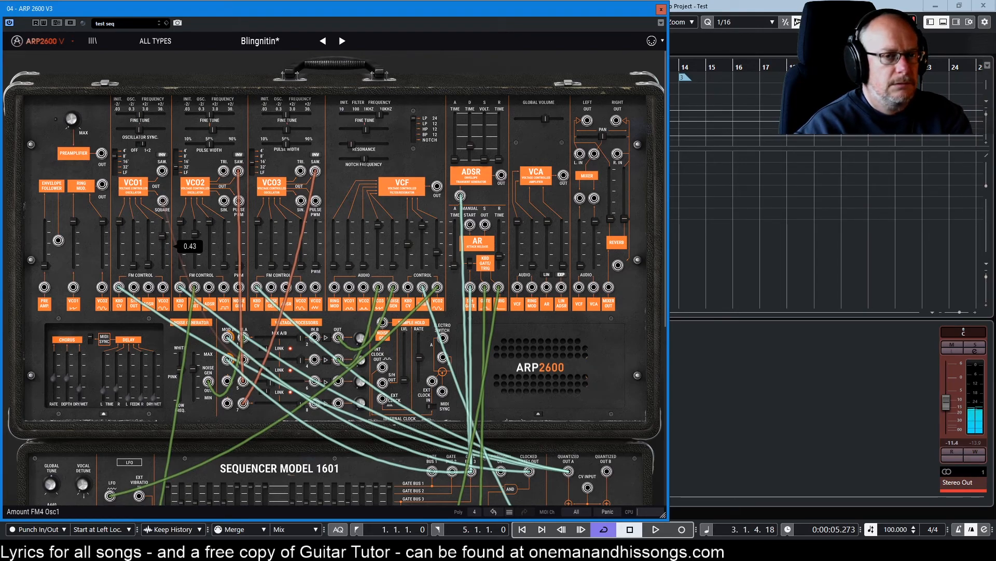
left_click_drag(163, 240, 162, 245)
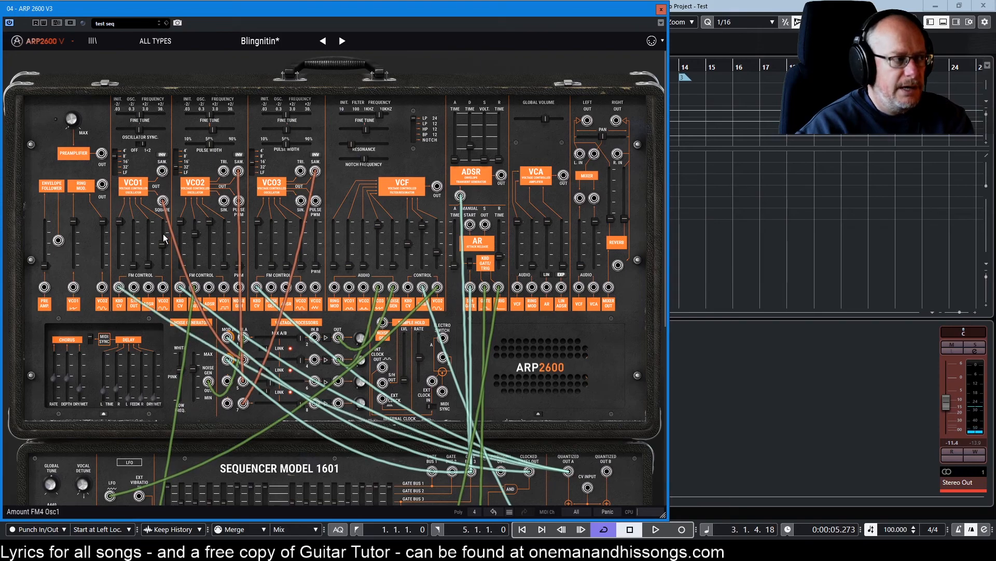
left_click_drag(162, 245, 163, 249)
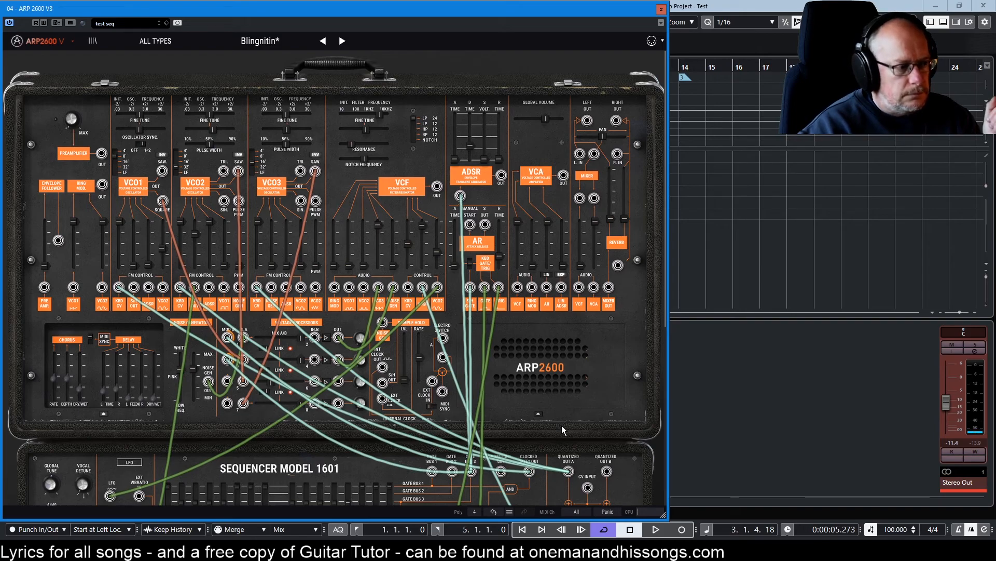
- Examine the Sequencer Model 1601's step sliders and running steps alongside the synth patch above
scroll(612, 398, "down", 3)
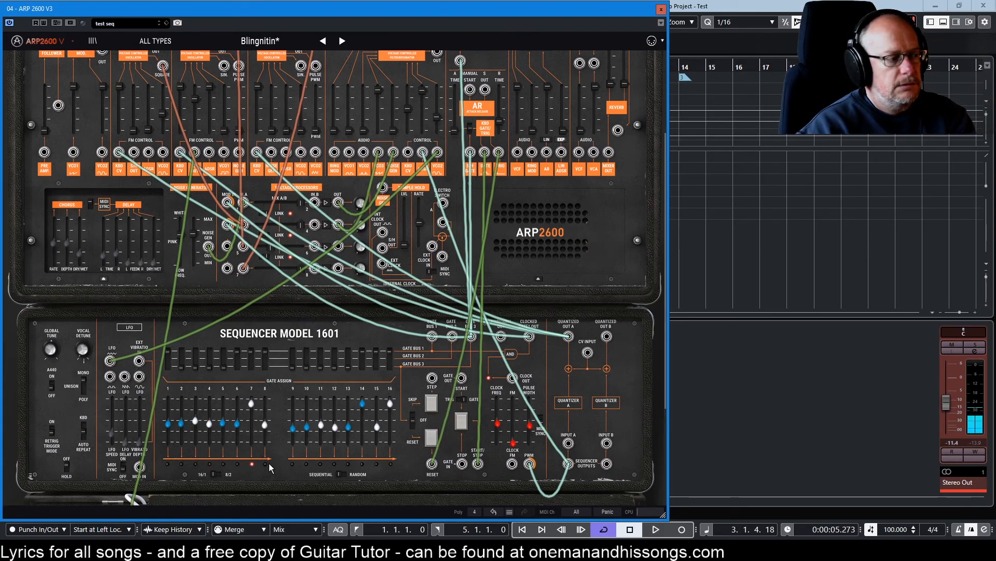
scroll(373, 460, "up", 3)
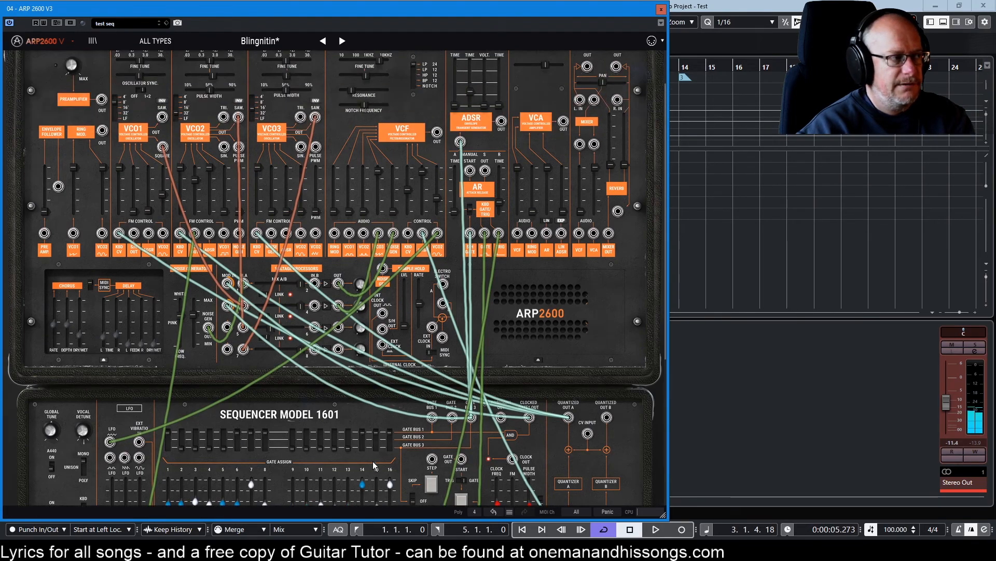
scroll(365, 471, "down", 2)
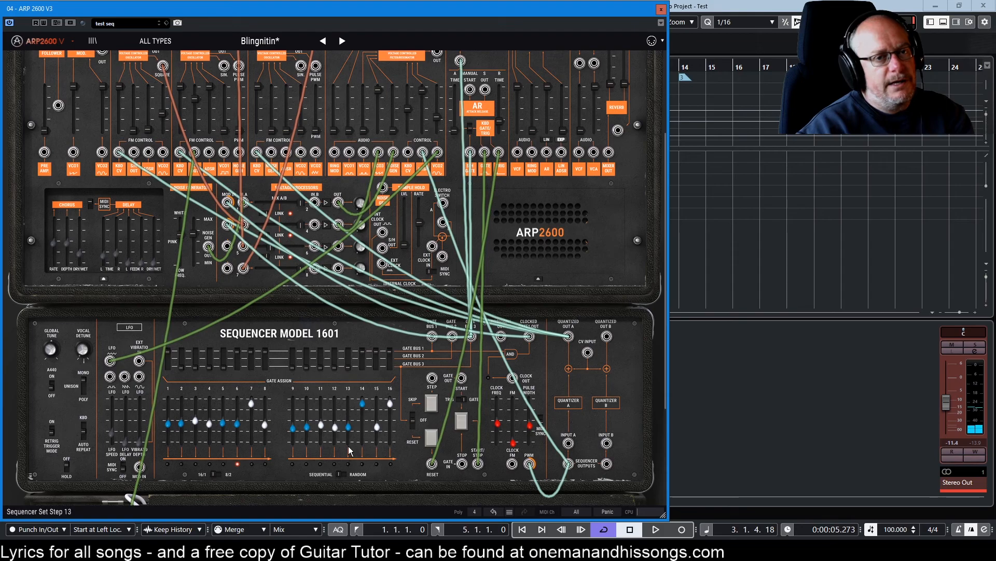
scroll(341, 441, "up", 3)
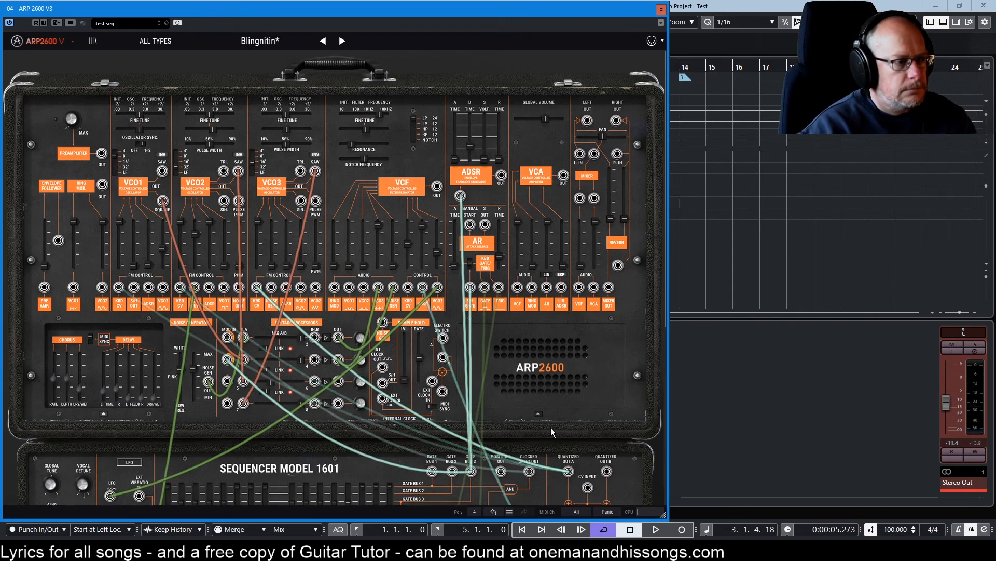
scroll(594, 377, "down", 5)
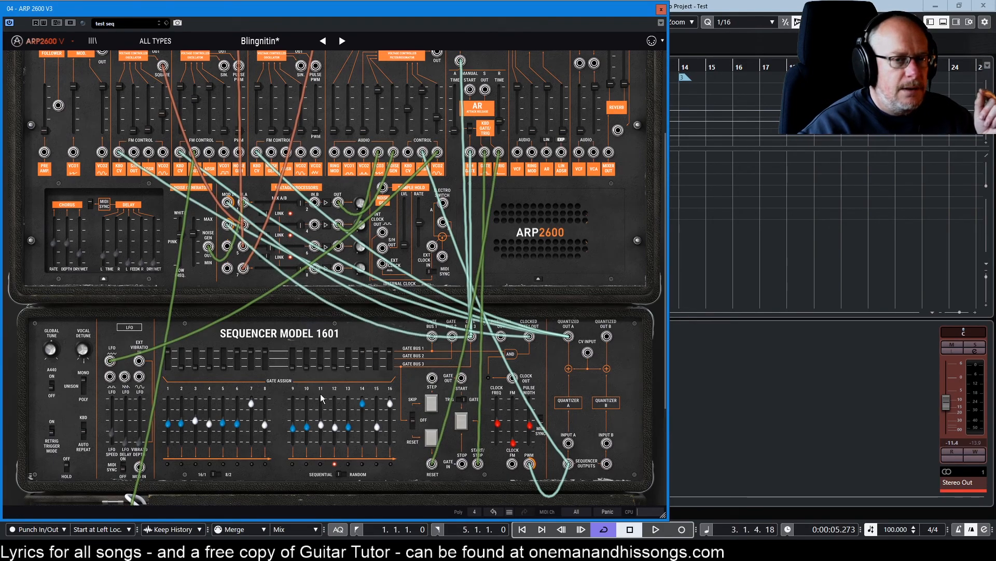
- Trace the gate cable from the sequencer's Gate Bus 3 output to the voltage processor's 3-4 modulation input
mouse_move(294, 403)
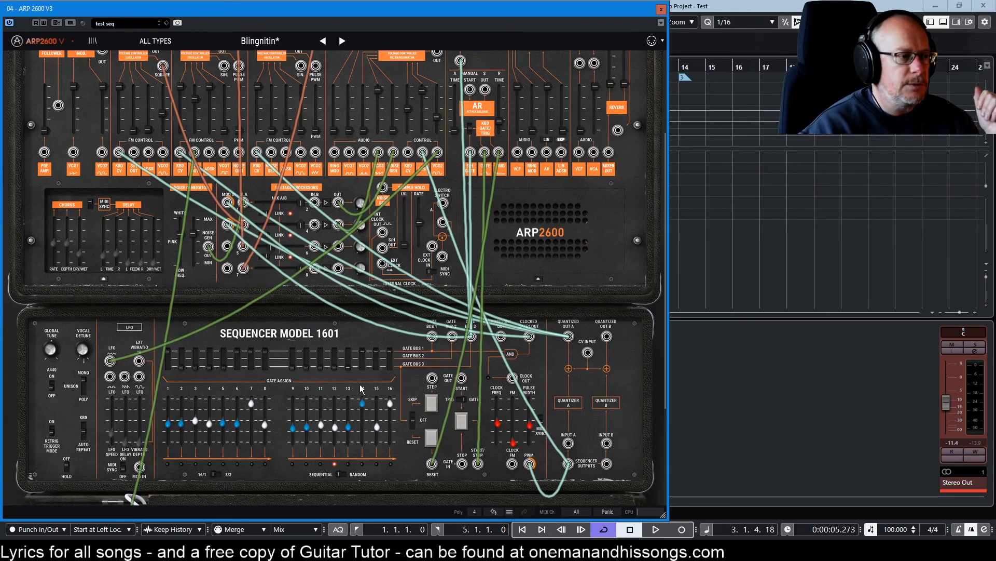
scroll(362, 388, "up", 2)
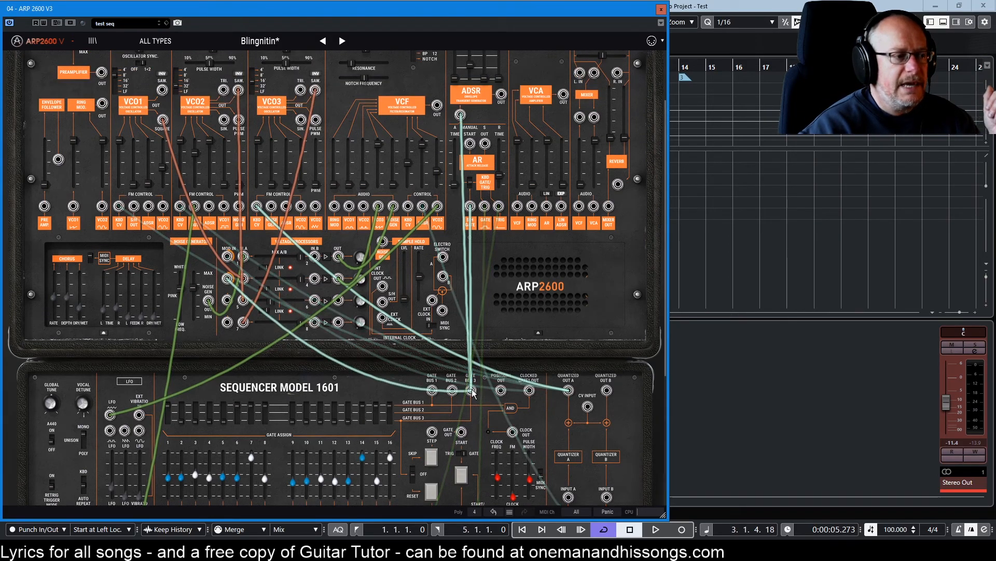
left_click_drag(473, 393, 225, 282)
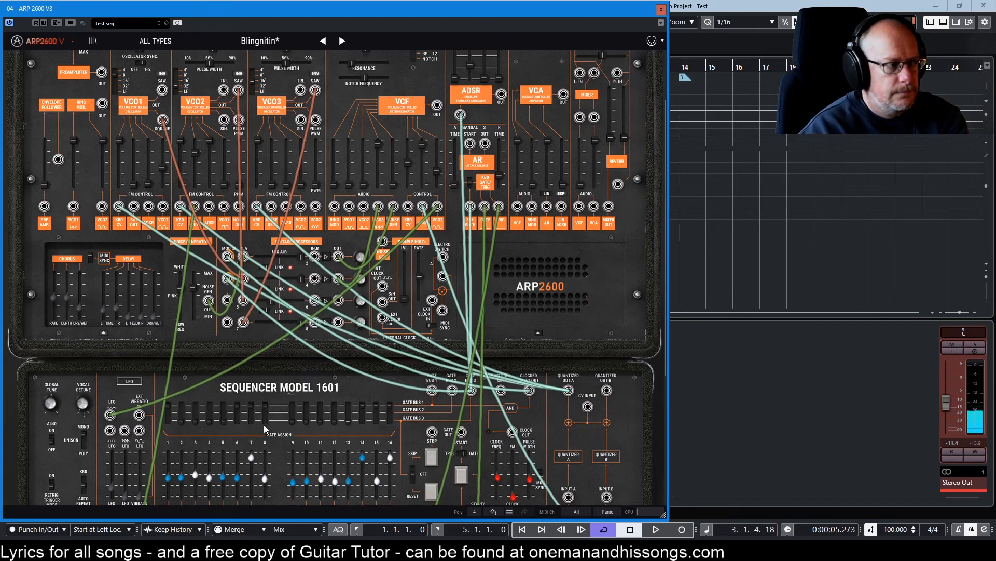
- Temporarily take the gate cable out of the voltage processor's 3-4 modulation input and reconnect it there
scroll(217, 463, "down", 1)
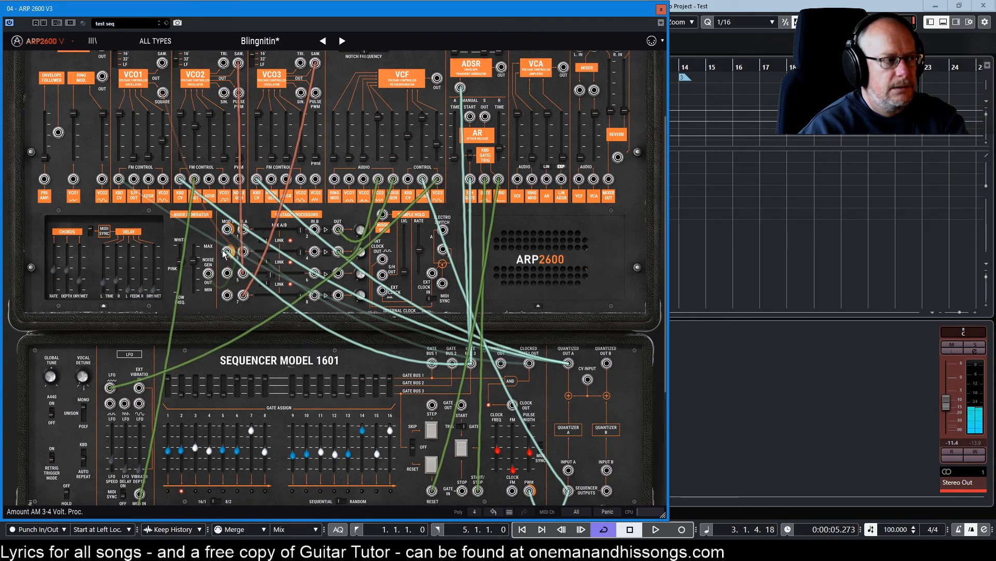
left_click_drag(226, 251, 208, 273)
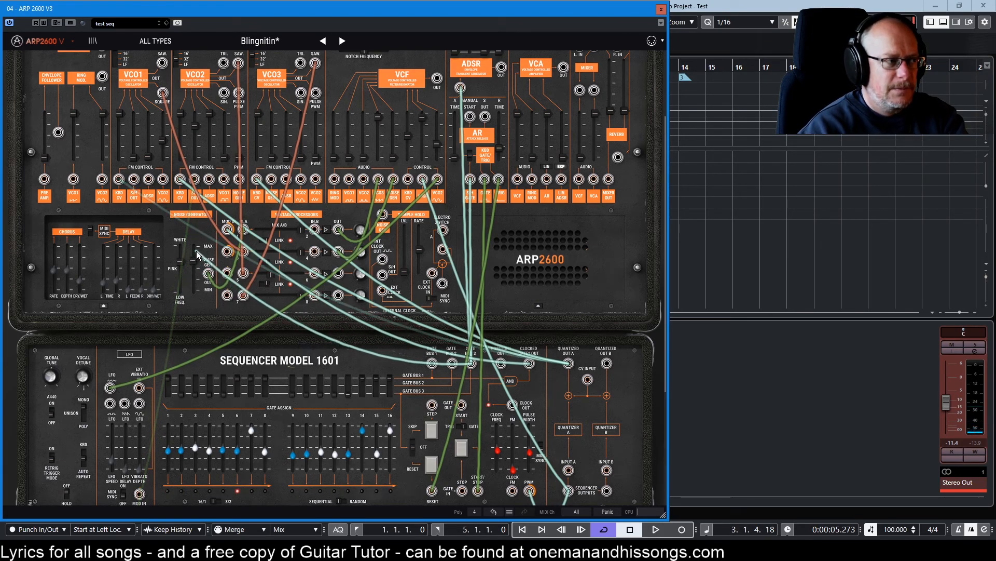
left_click_drag(208, 274, 227, 252)
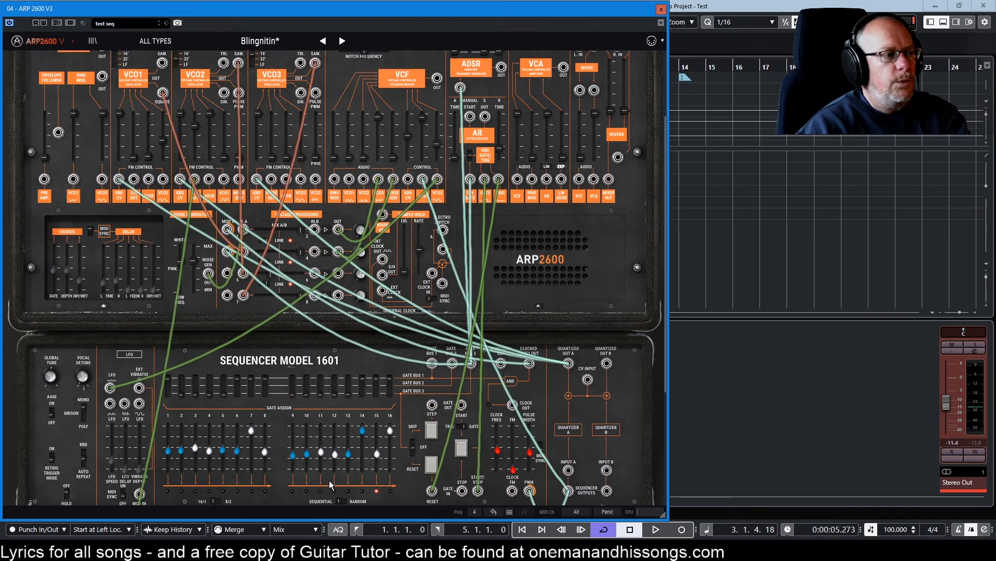
- Sweep the voltage processor's 3-4 mix from fully input 4 to 94 % input 3
left_click_drag(243, 294, 244, 255)
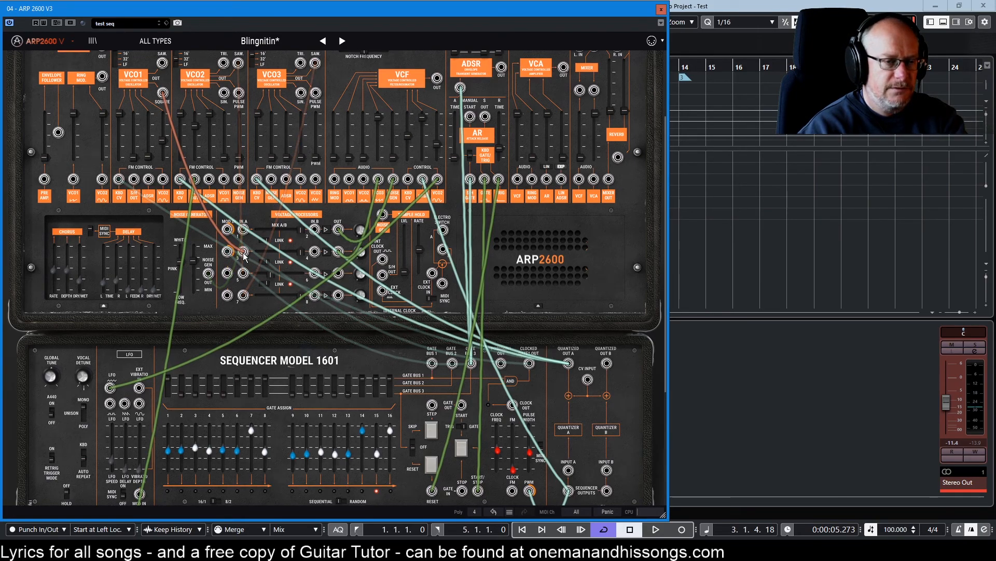
mouse_move(302, 253)
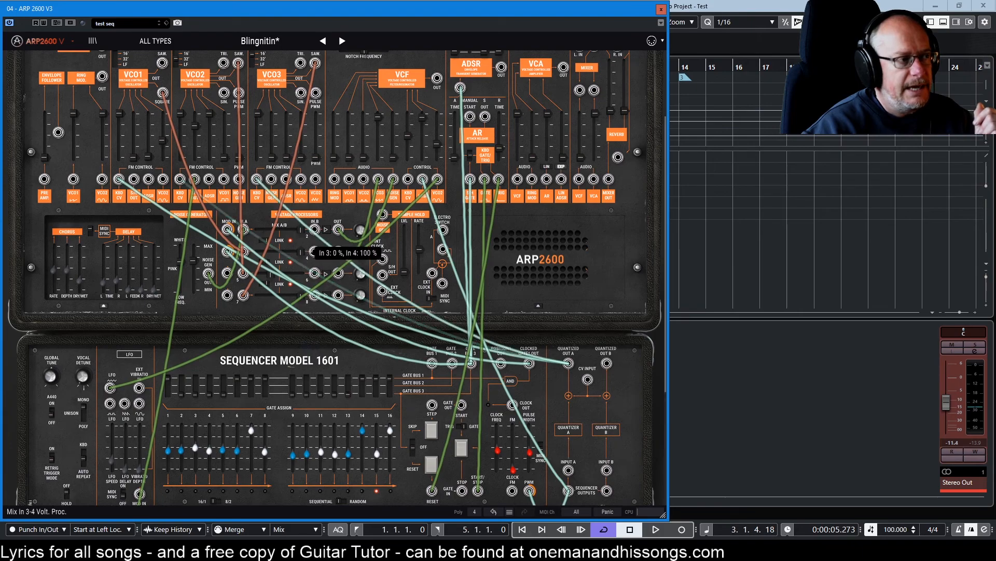
mouse_move(307, 254)
left_mouse_down()
mouse_move(275, 253)
mouse_move(306, 253)
left_mouse_up()
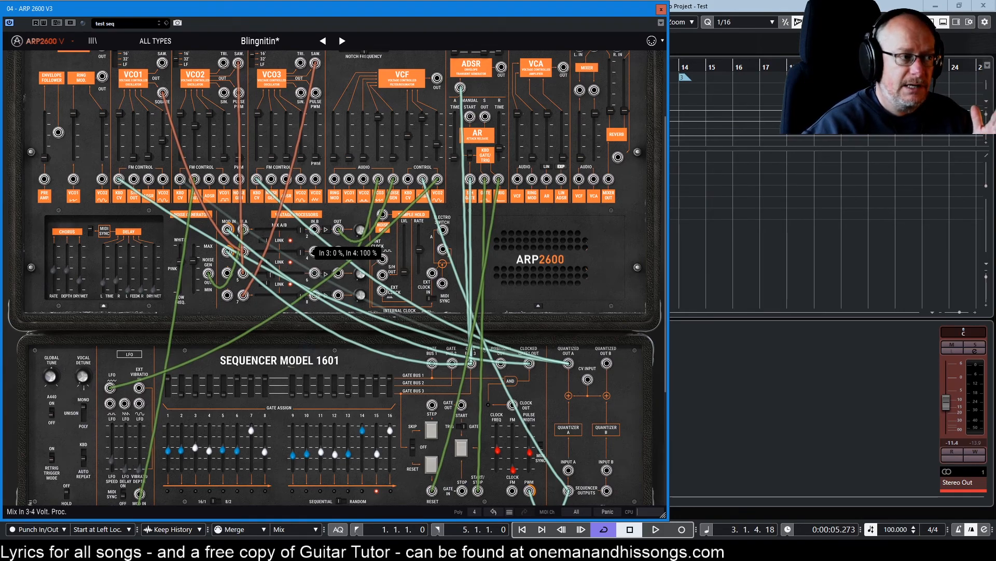
mouse_move(306, 253)
left_mouse_down()
mouse_move(280, 252)
mouse_move(299, 252)
left_mouse_up()
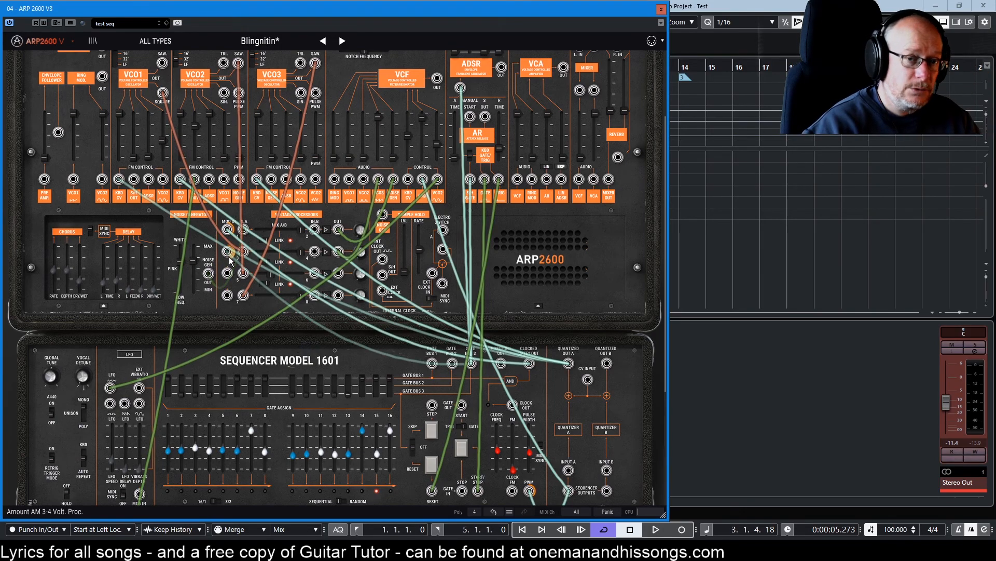
mouse_move(233, 258)
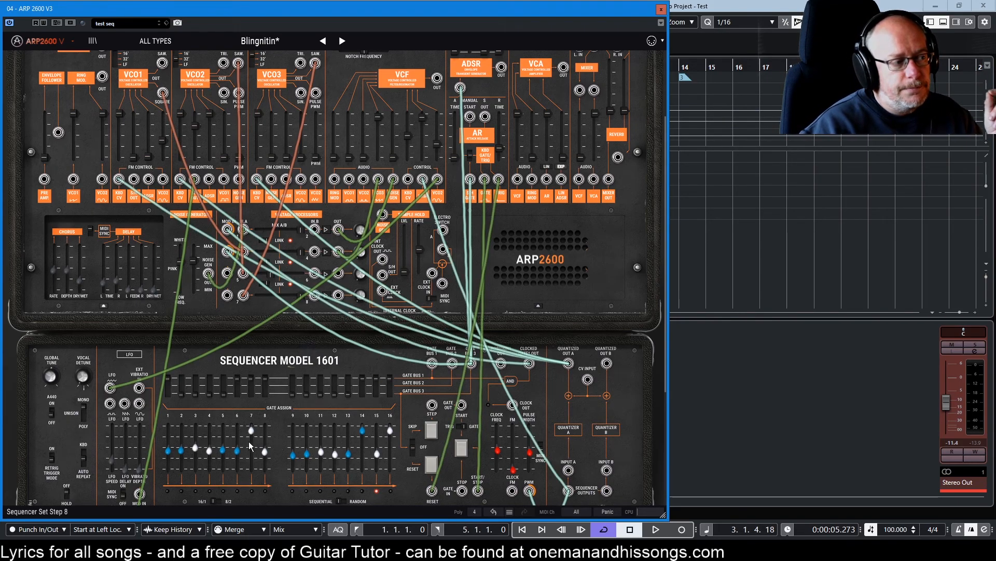
mouse_move(177, 479)
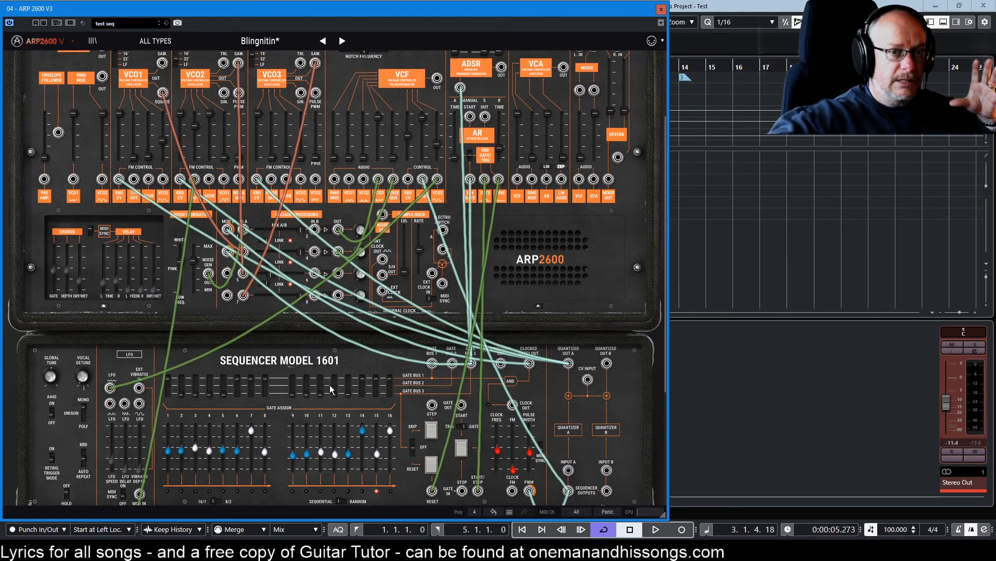
left_click_drag(301, 252, 281, 251)
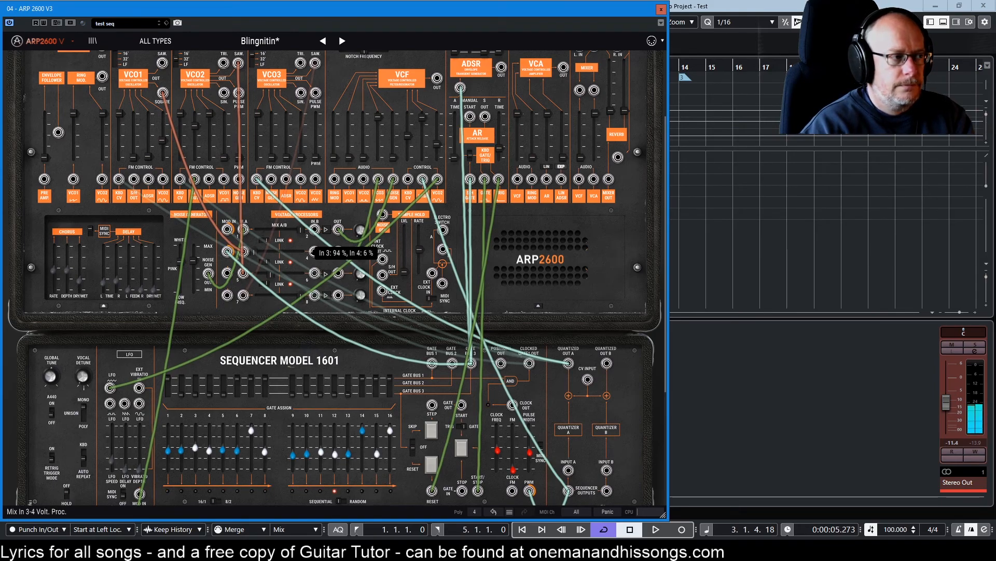
- Reload the original Blingnitin preset by switching to the next preset and back
scroll(465, 26, "up", 2)
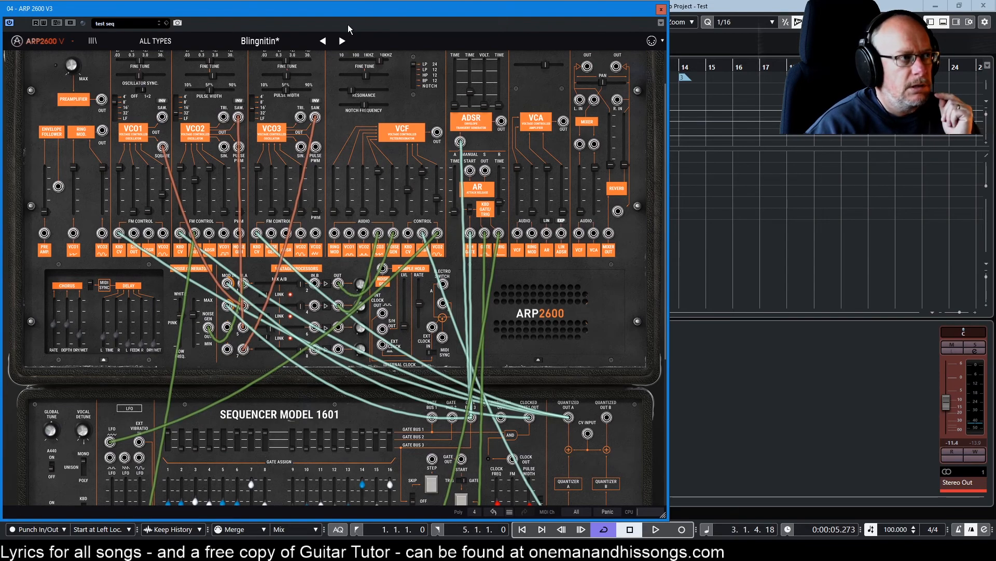
left_click(342, 41)
left_click(322, 40)
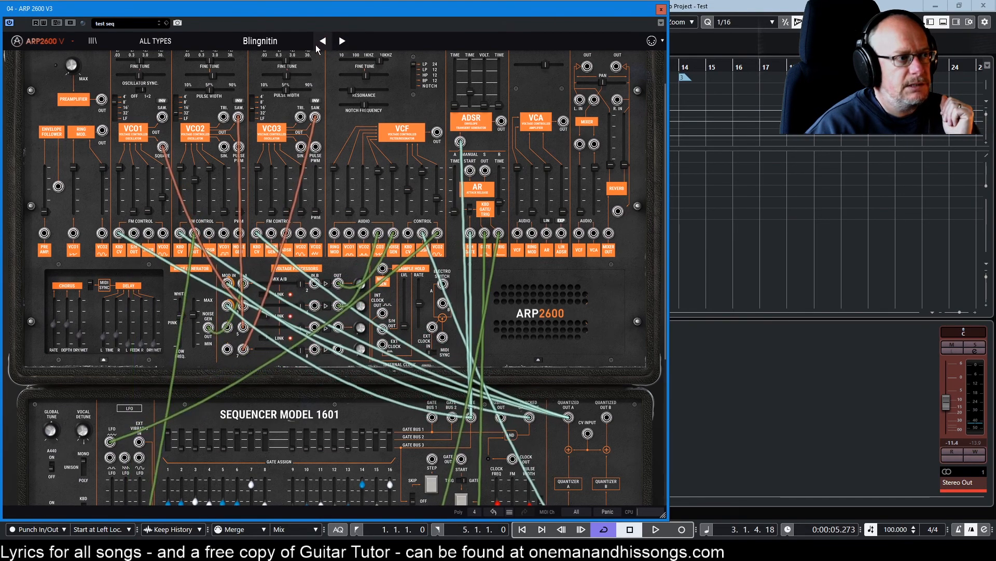
- Examine the filter's audio input sliders and the oscillator cable feeding the voltage processor's input 7
left_click_drag(328, 168, 388, 189)
mouse_move(377, 173)
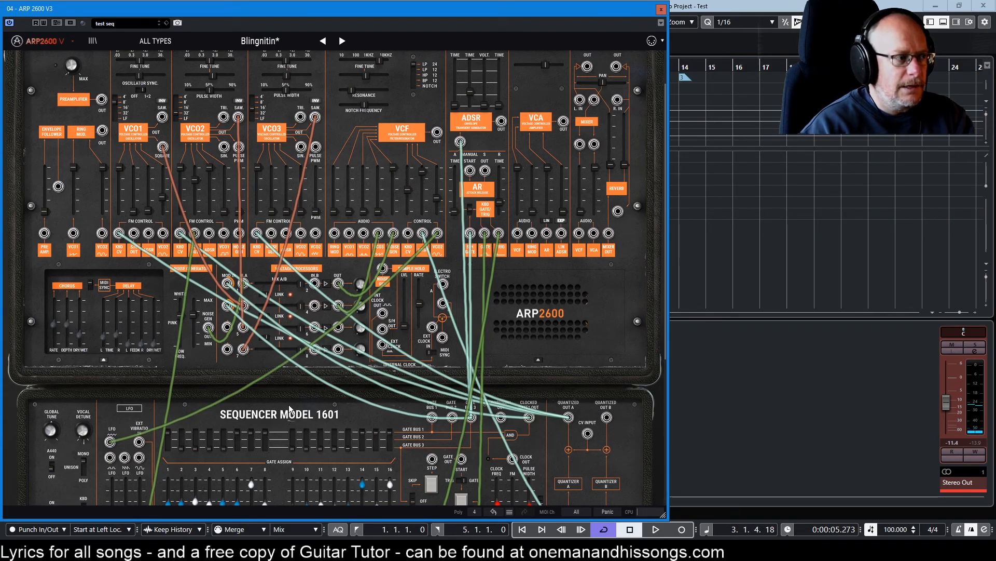
left_click(244, 351)
mouse_move(244, 351)
left_mouse_down()
mouse_move(260, 355)
mouse_move(245, 351)
left_mouse_up()
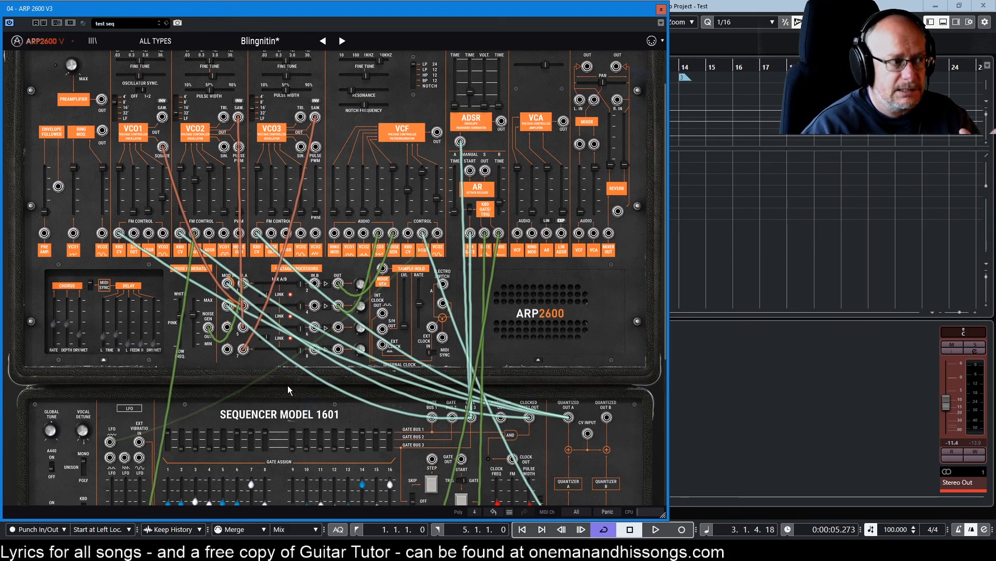
- Sweep the voltage processor's 7-8 mix between fully input 8 and fully input 7, leaving it toward input 7
mouse_move(302, 355)
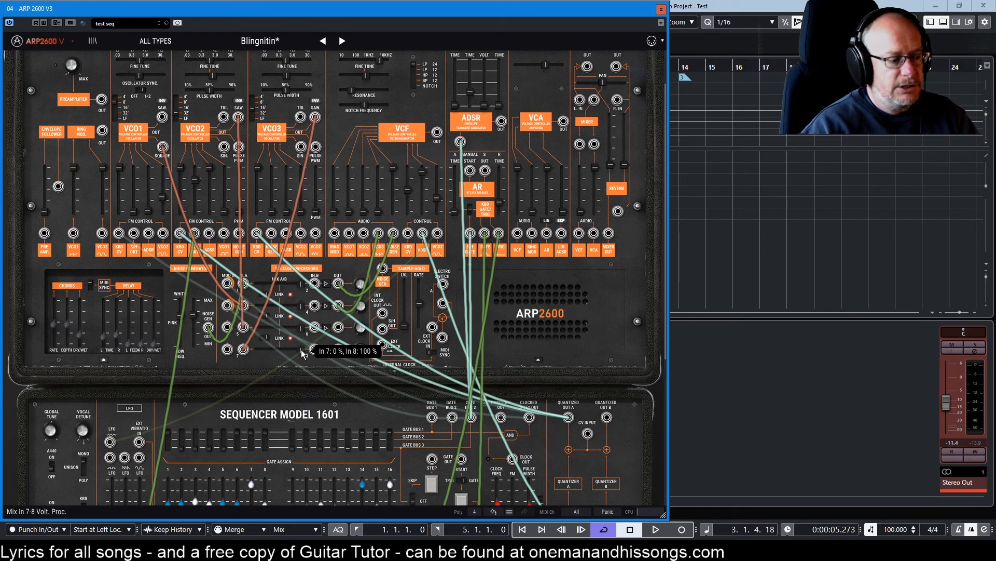
left_click_drag(293, 350, 254, 350)
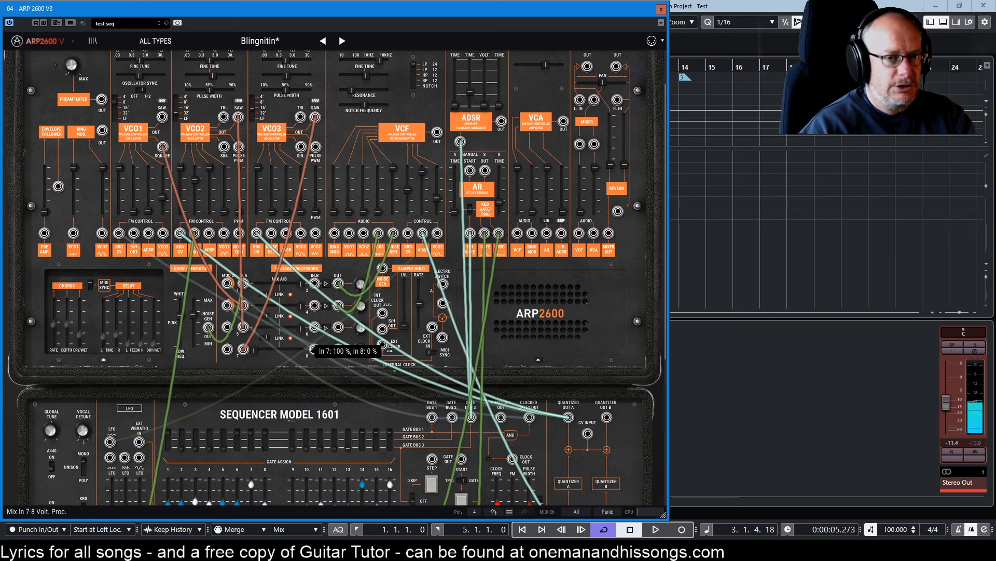
left_click_drag(254, 349, 300, 350)
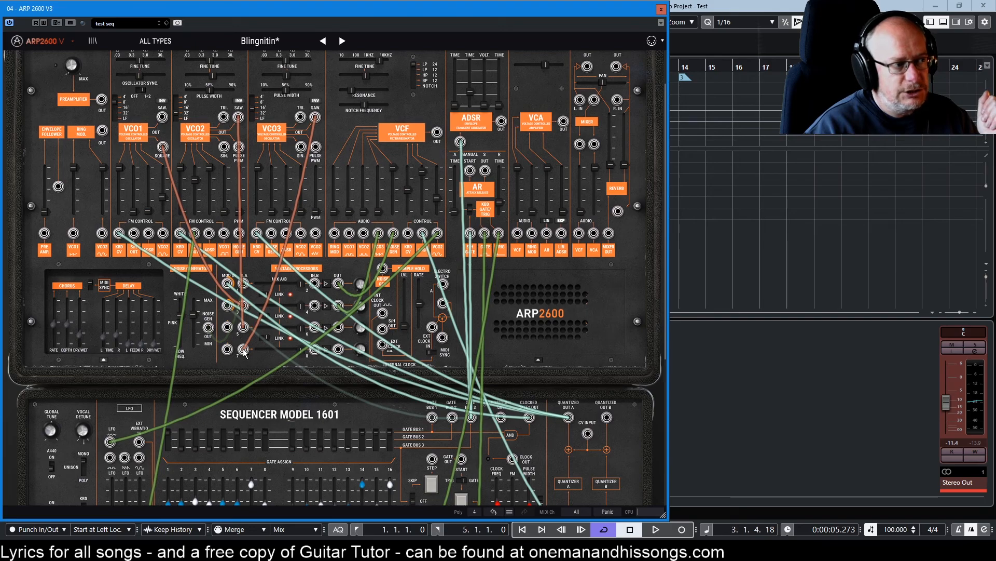
left_click_drag(302, 353, 308, 354)
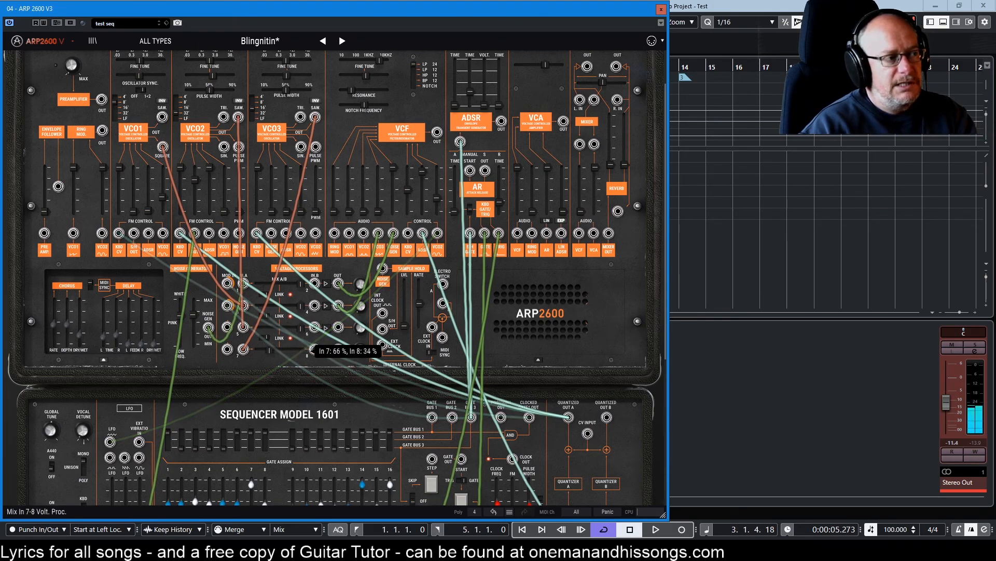
left_click_drag(262, 350, 255, 351)
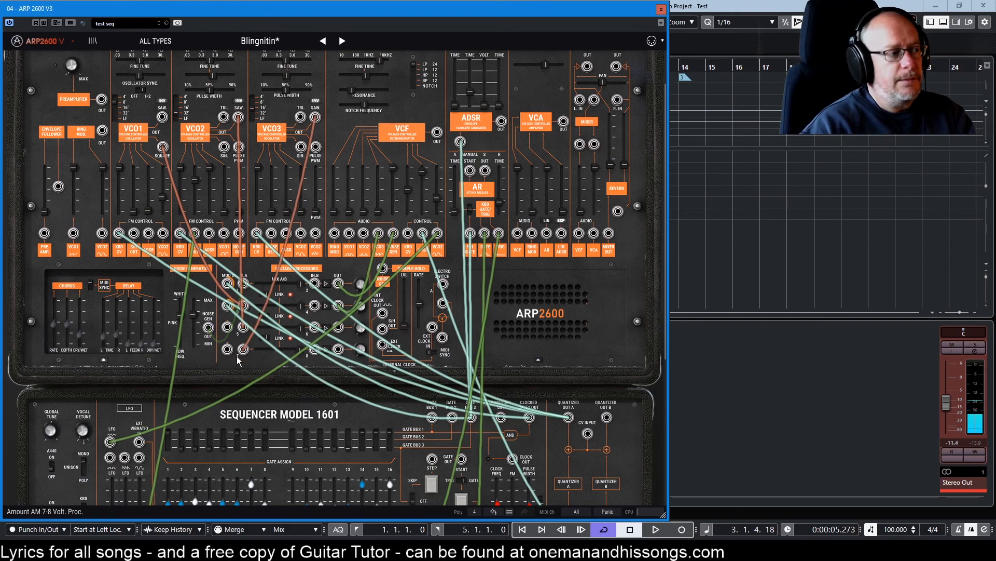
- Try patching the LFO output below Ext Vibrato In to the voltage processor's 7-8 modulation input, and shift the 7-8 mix toward input 7
scroll(225, 350, "down", 1)
scroll(225, 350, "down", 1)
left_click_drag(139, 404, 228, 295)
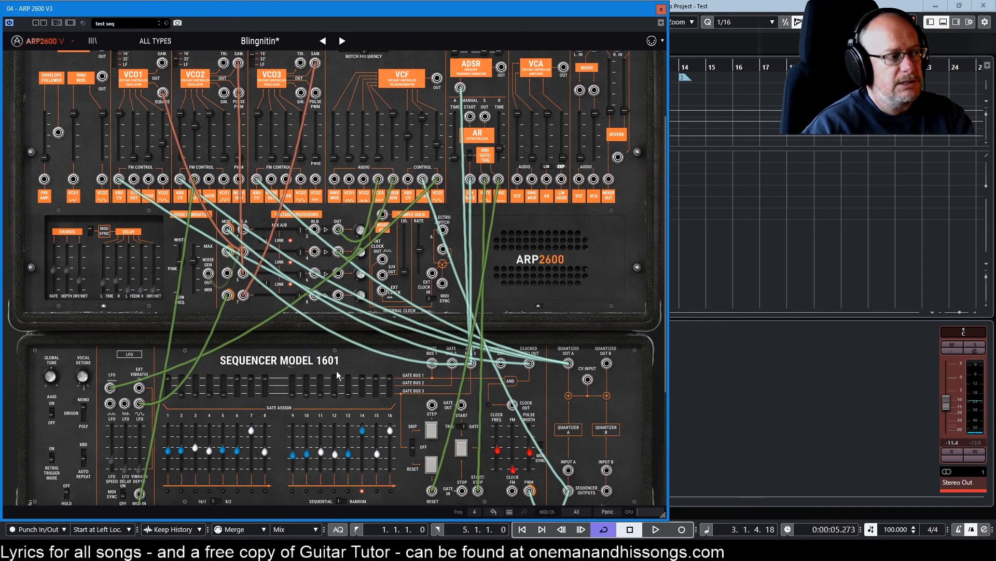
left_click_drag(300, 296, 284, 296)
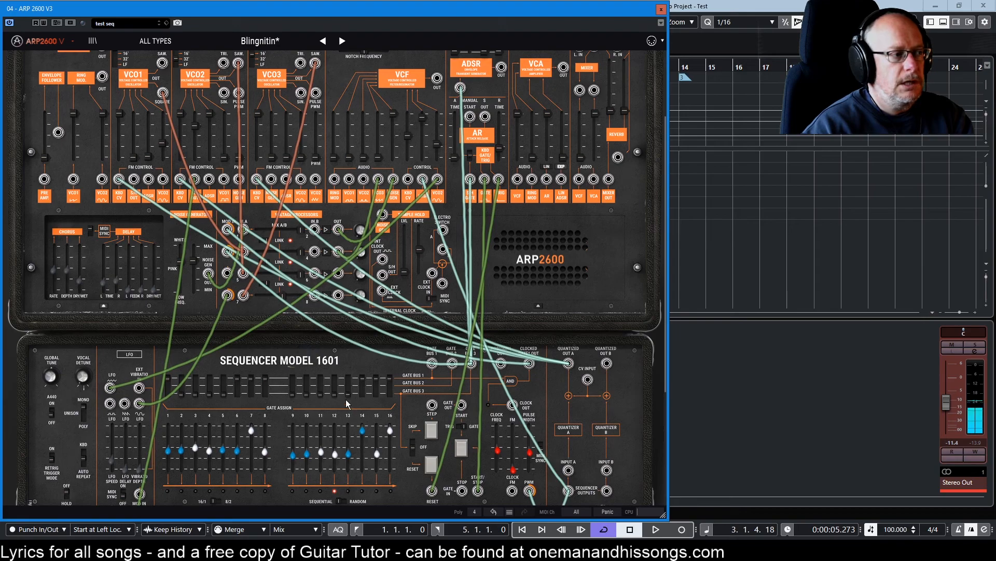
- Check VCO3's octave range setting and the voltage processor's 7-8 mix slider
scroll(305, 331, "up", 3)
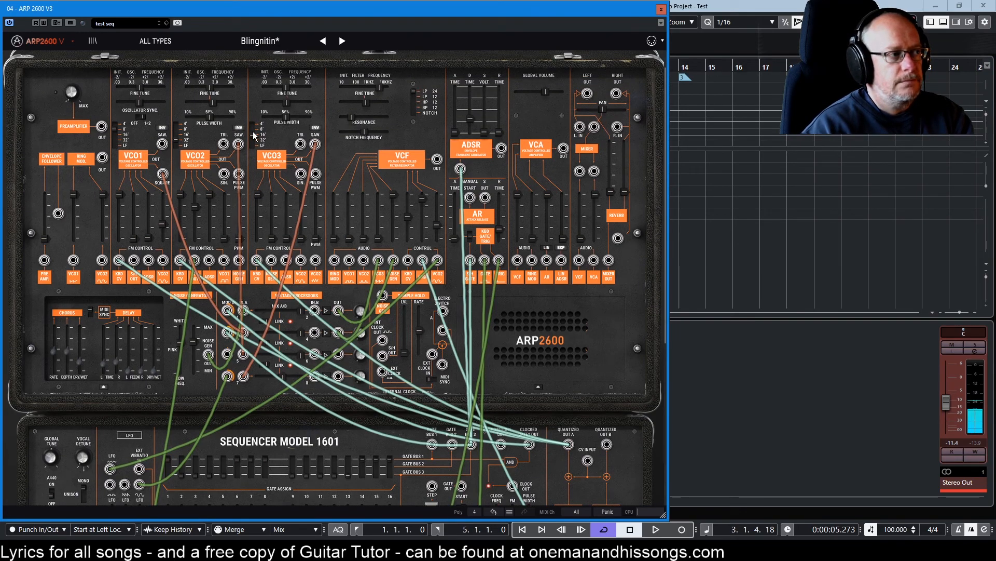
mouse_move(253, 138)
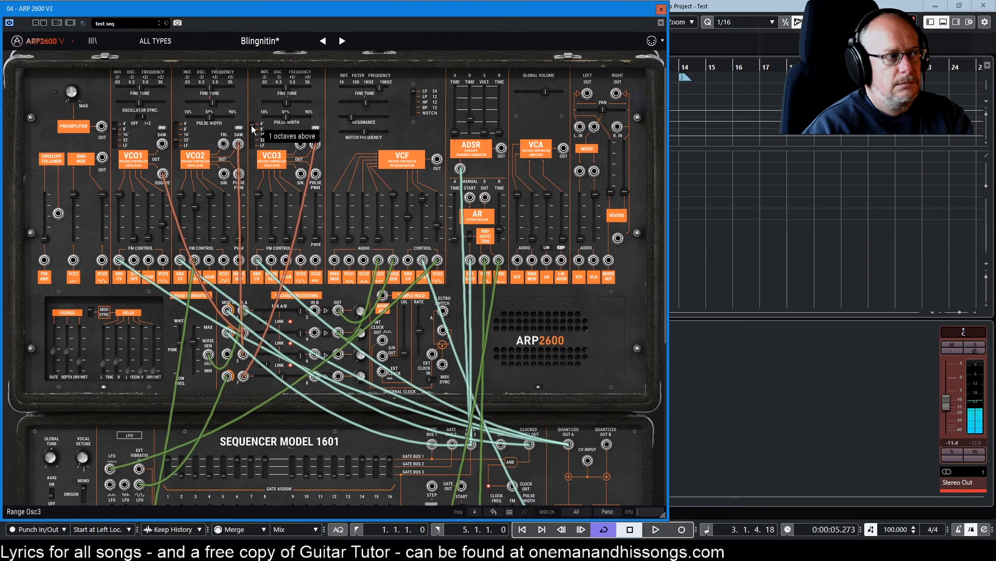
mouse_move(241, 115)
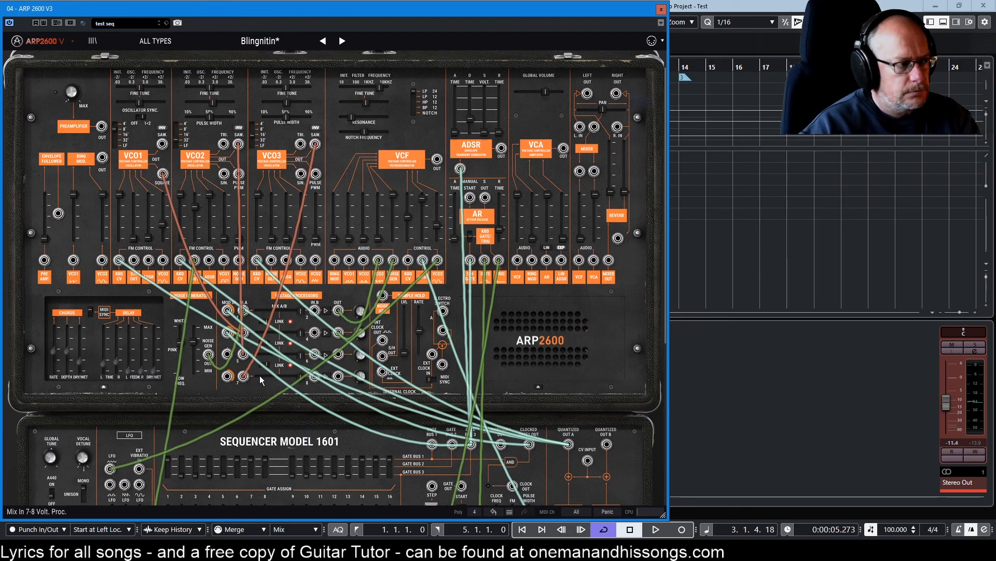
- Sweep the voltage processor's 5-6 mix to 100 % input 5, through 72 %, and finish at 100 % input 6
mouse_move(258, 360)
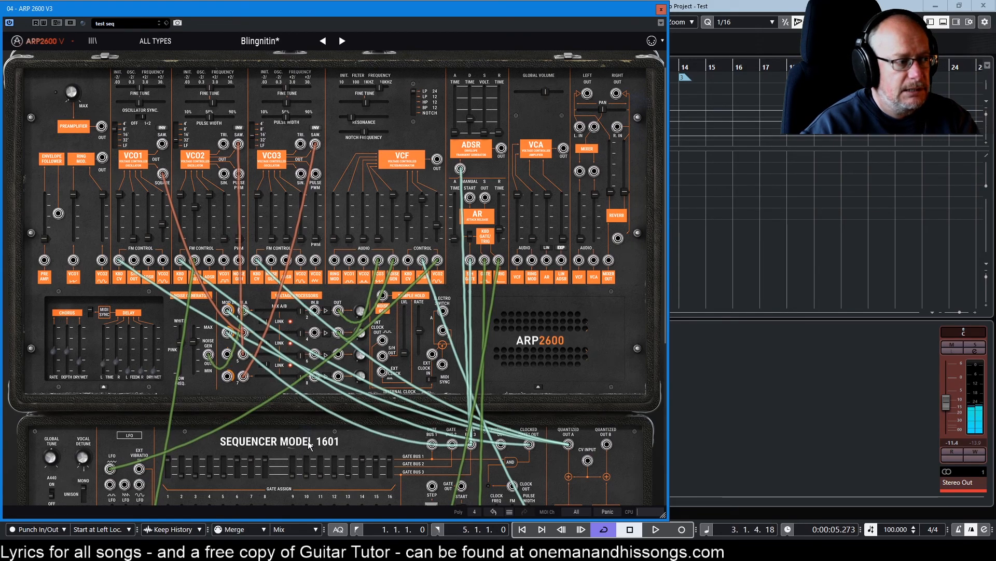
mouse_move(243, 357)
left_mouse_down()
mouse_move(257, 355)
mouse_move(246, 357)
left_mouse_up()
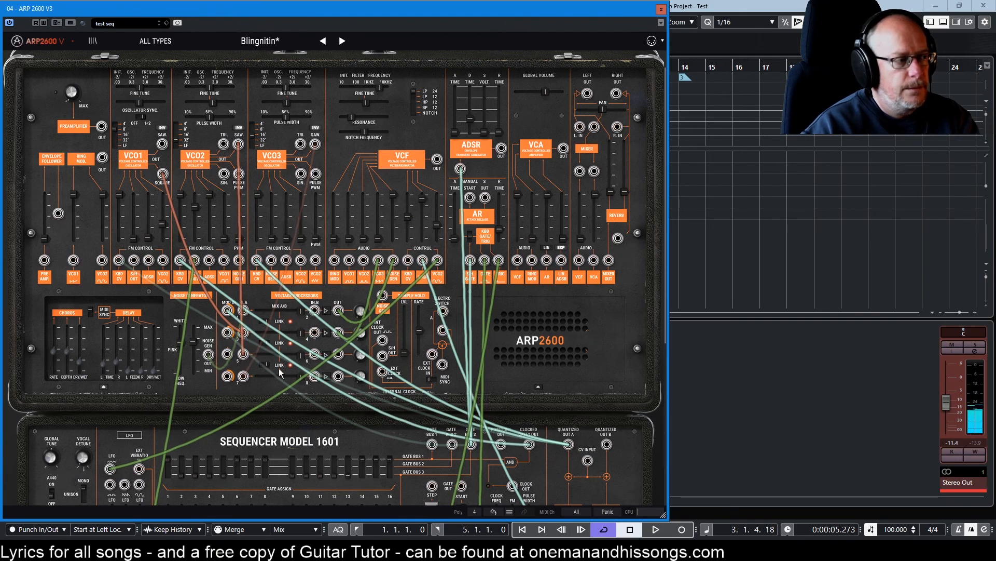
left_click_drag(301, 356, 290, 356)
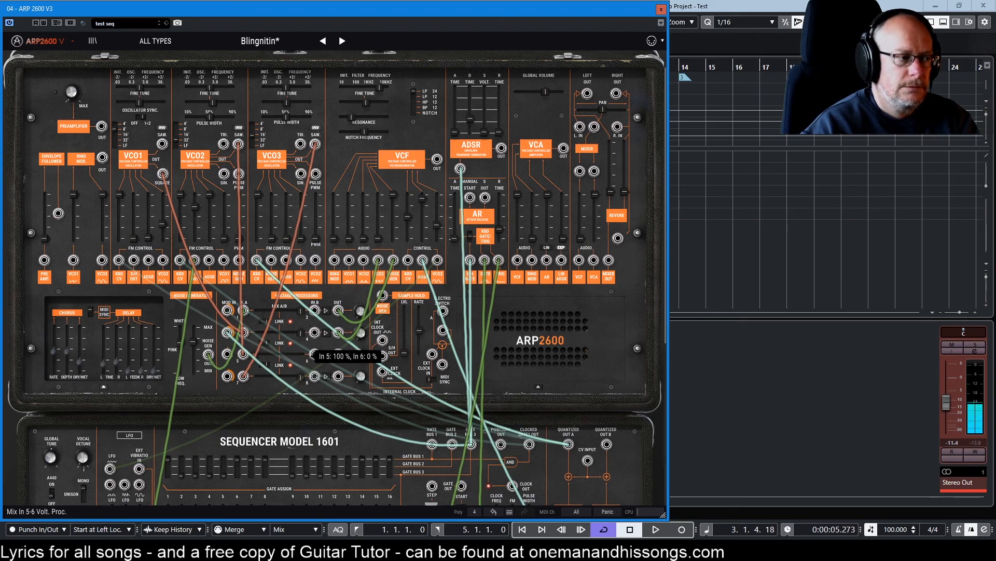
left_click_drag(256, 356, 257, 355)
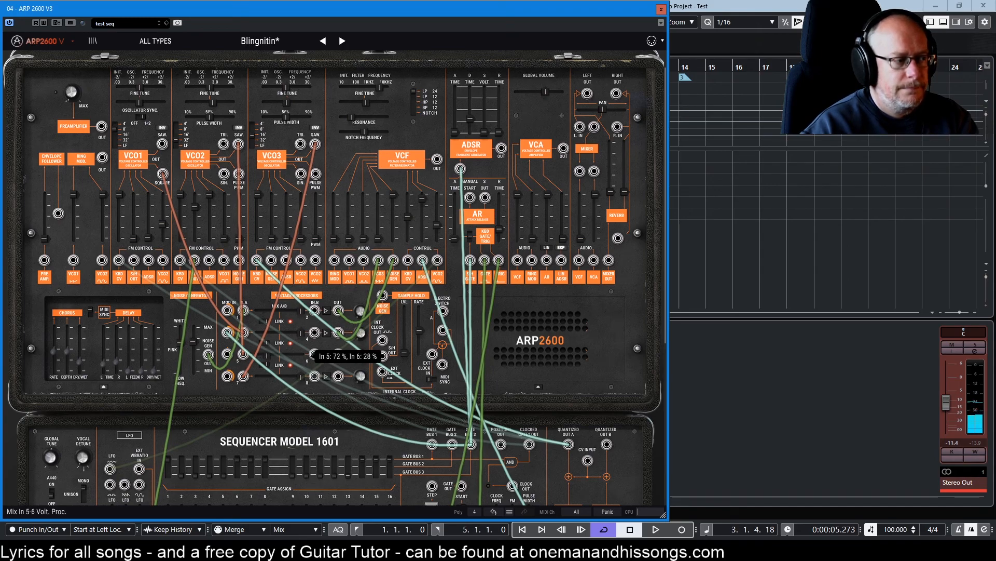
left_click_drag(291, 357, 301, 356)
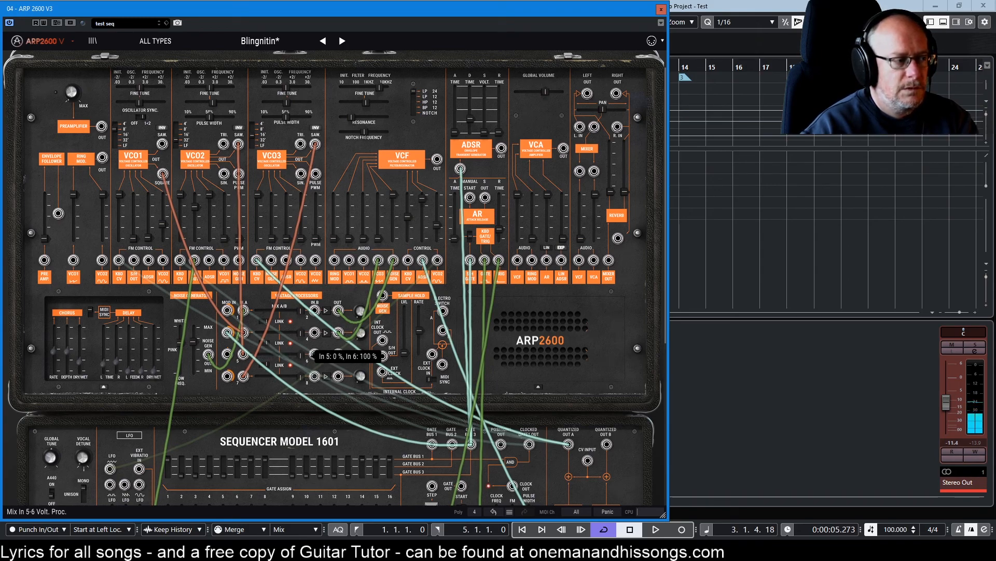
- Inspect the voltage processor's 5-6 modulation input and its mix slider
mouse_move(229, 358)
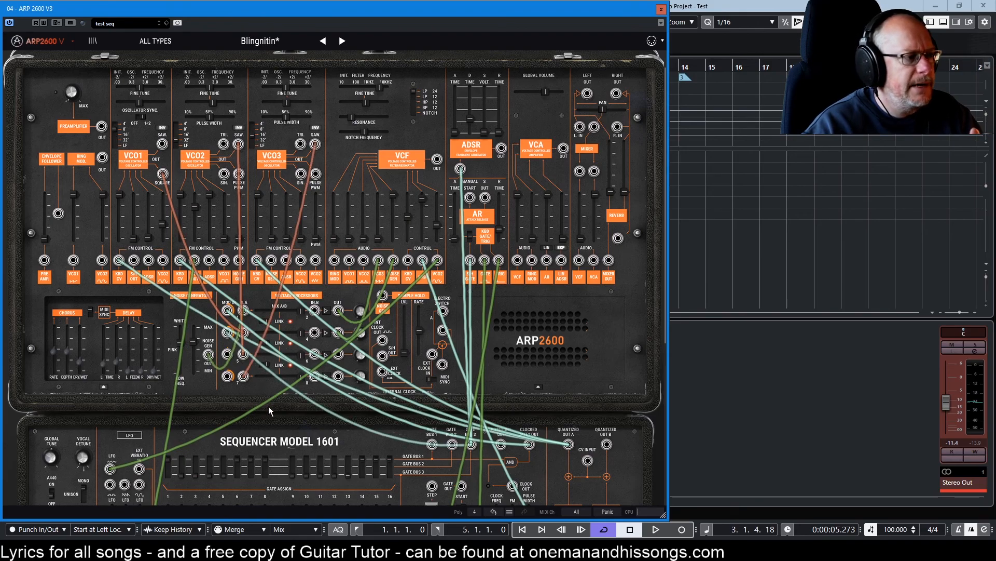
left_click_drag(238, 362, 229, 358)
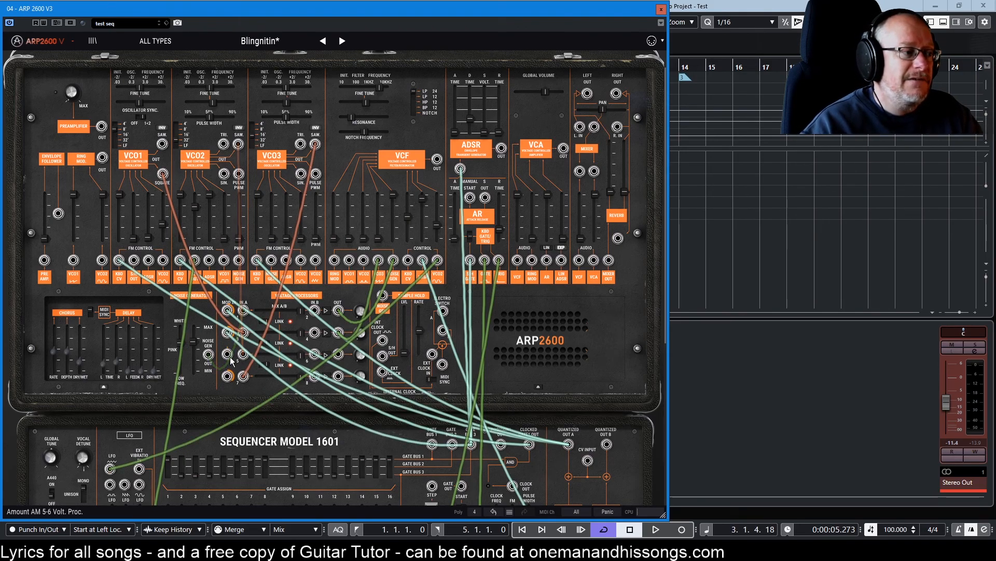
left_click_drag(301, 354, 300, 351)
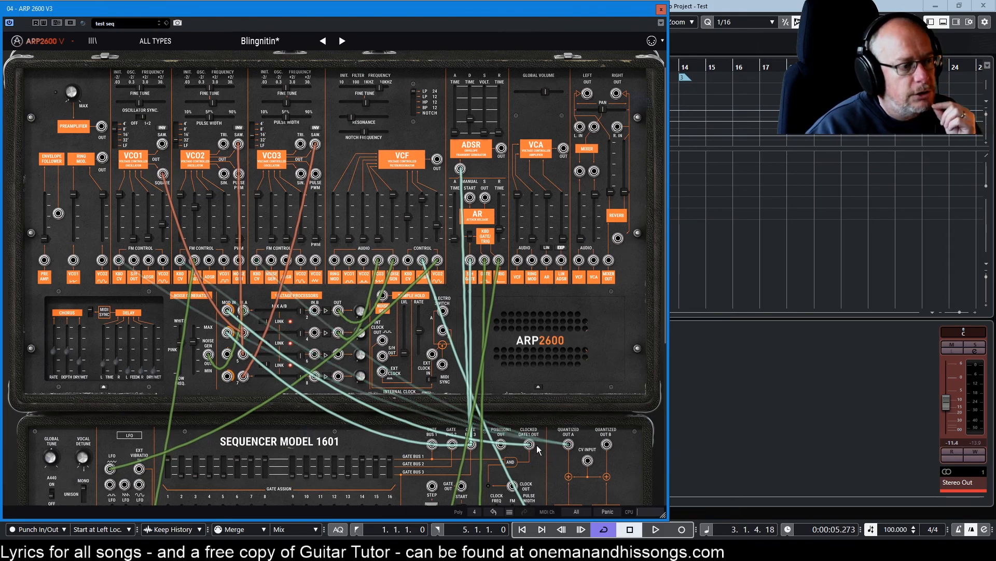
- Check the pulse width setting in the sequencer's clock section
scroll(537, 445, "down", 5)
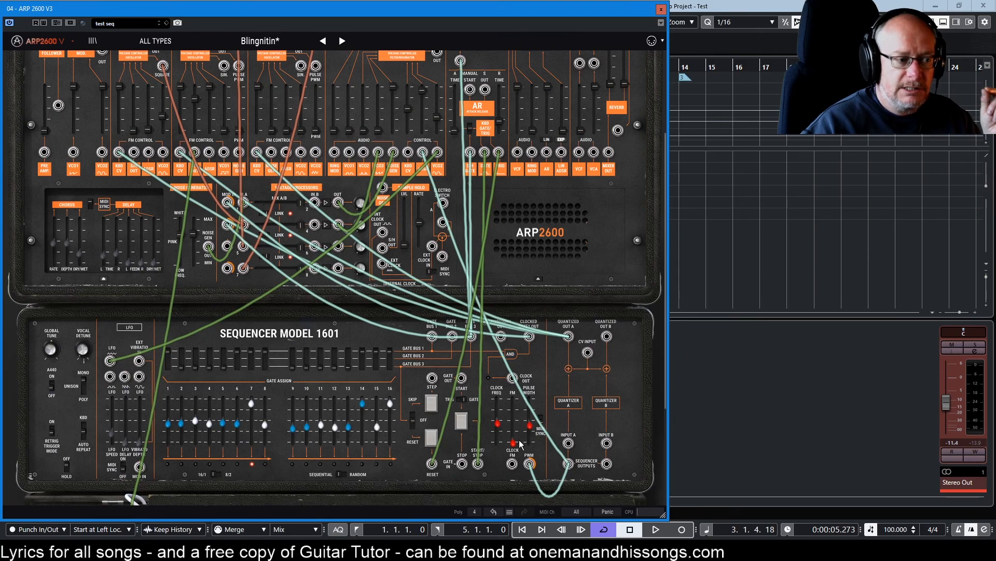
mouse_move(528, 429)
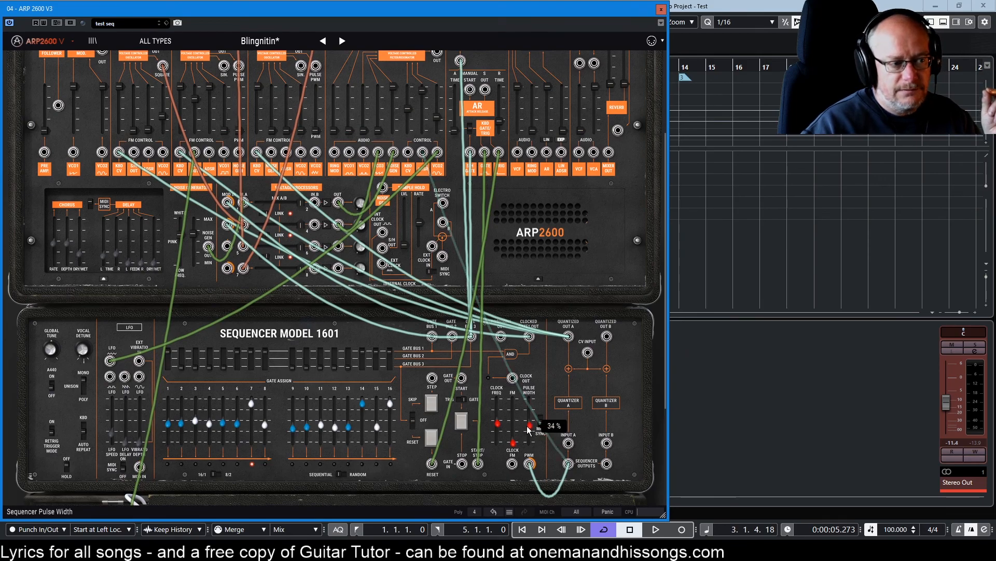
scroll(216, 316, "up", 5)
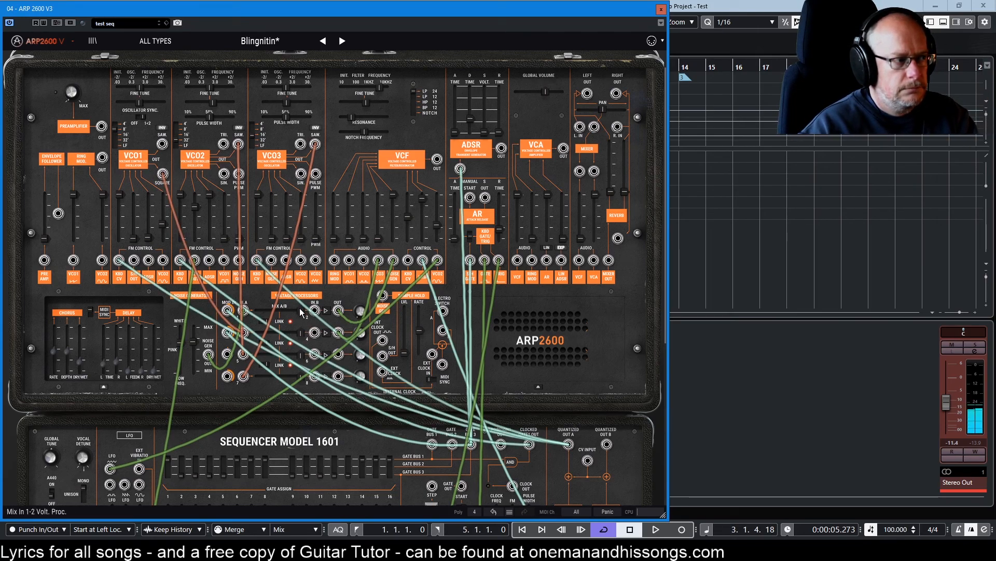
- Sweep the voltage processor's 1-2 mix to 100 % input 1 and back toward input 2, checking its modulation amount
mouse_move(303, 313)
left_click_drag(303, 313, 274, 314)
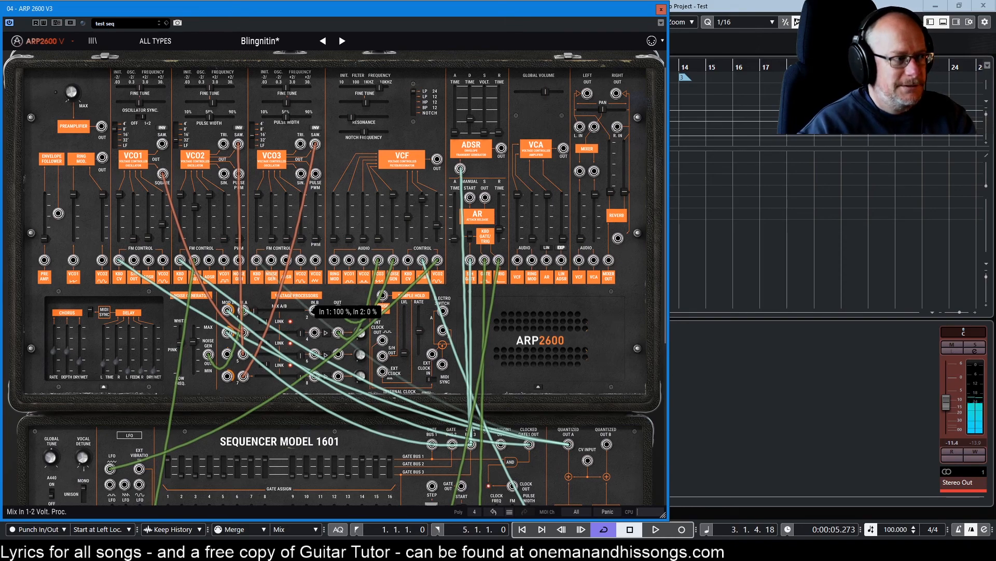
left_click_drag(274, 310, 301, 310)
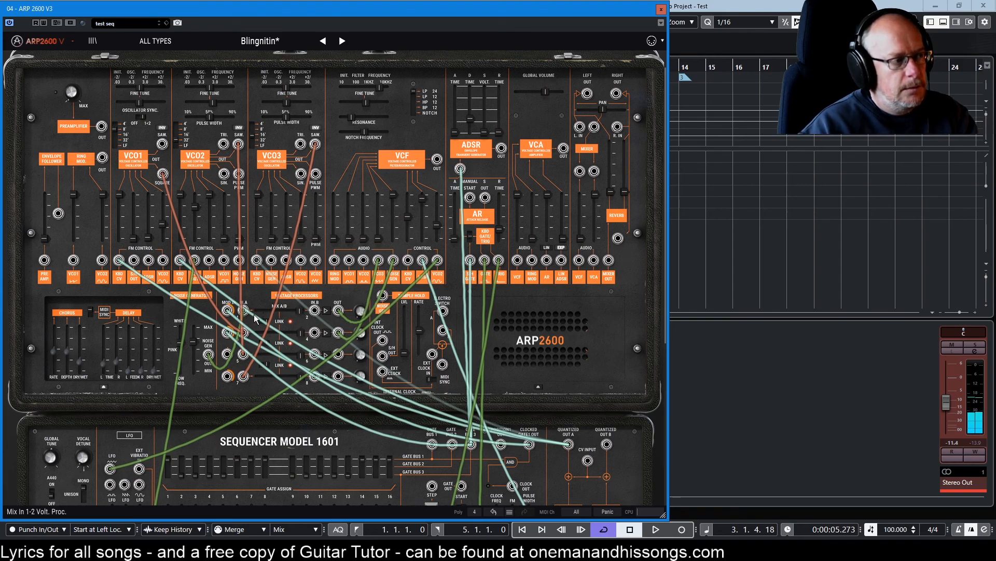
mouse_move(234, 313)
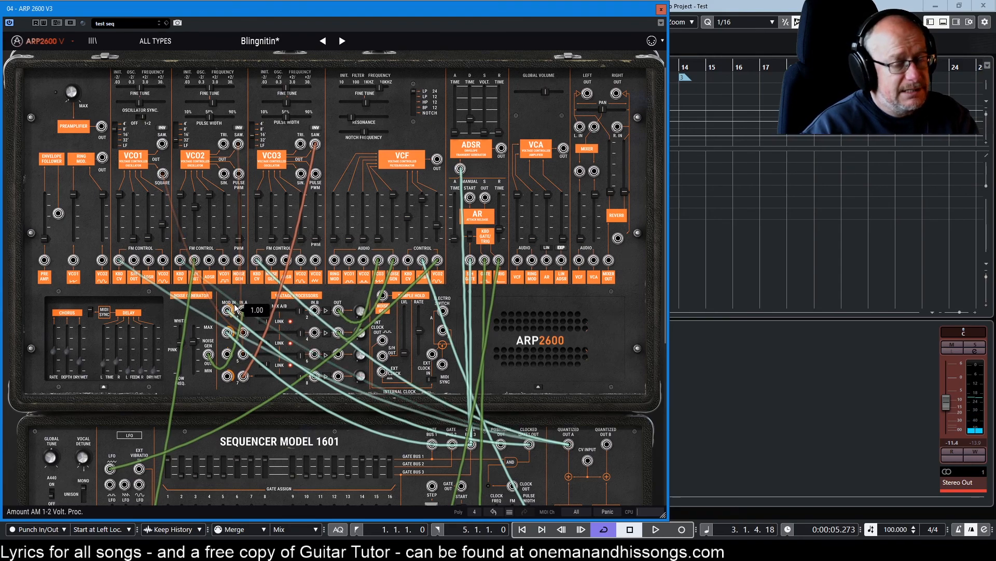
mouse_move(301, 313)
left_click_drag(301, 313, 619, 314)
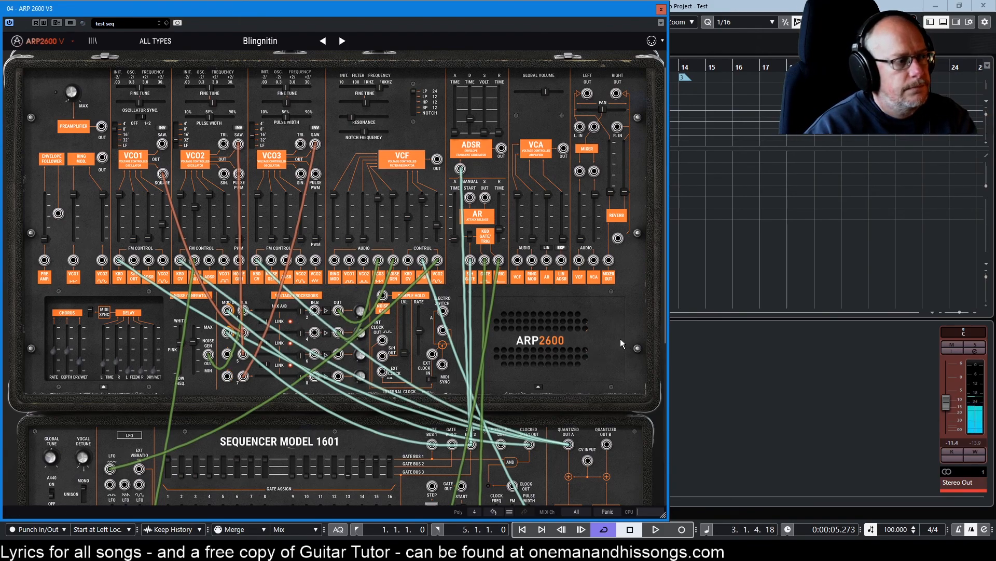
- Trace the oscillator output cables from VCO2 and VCO3 down to the voltage processor inputs
scroll(621, 338, "up", 1)
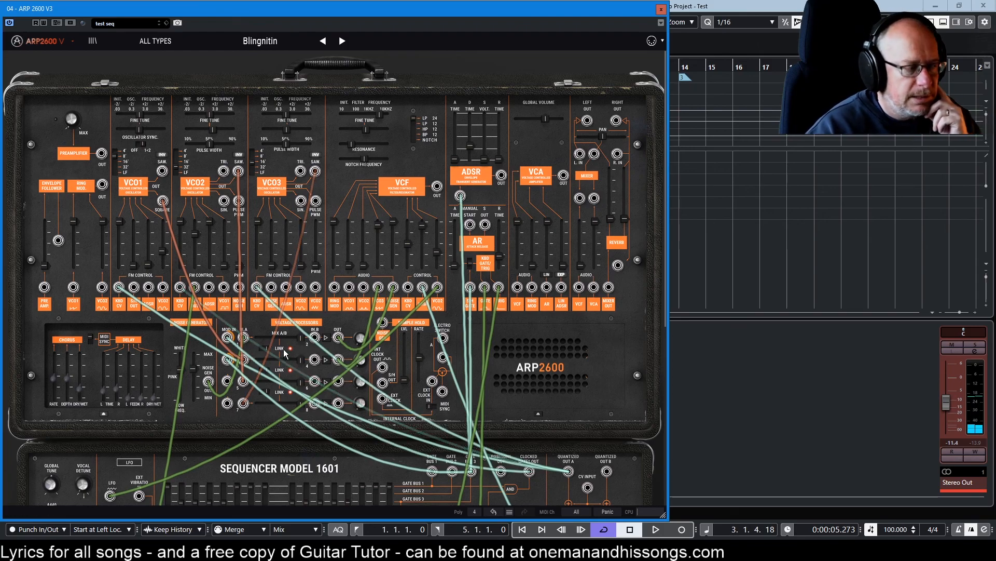
scroll(594, 331, "down", 2)
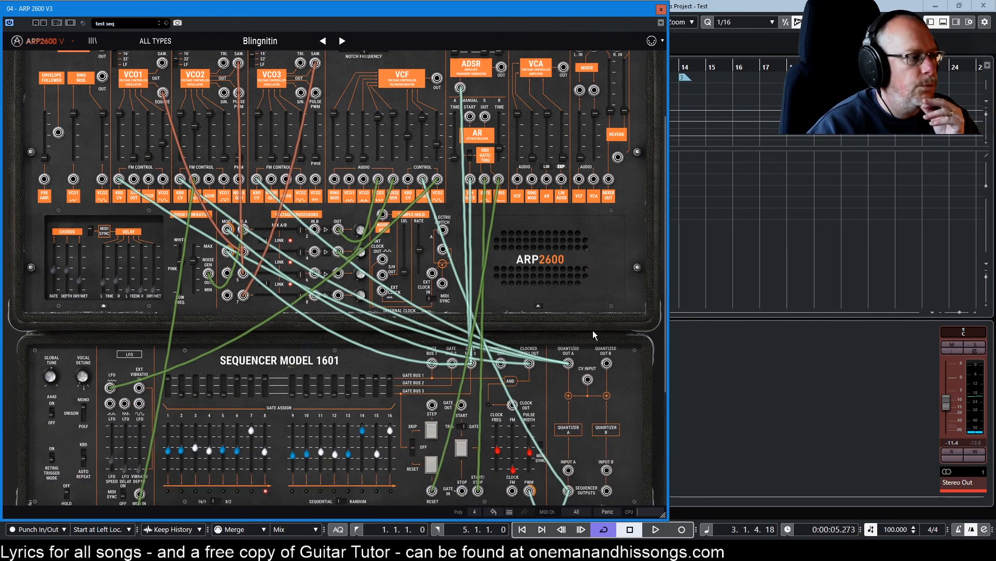
scroll(395, 387, "up", 2)
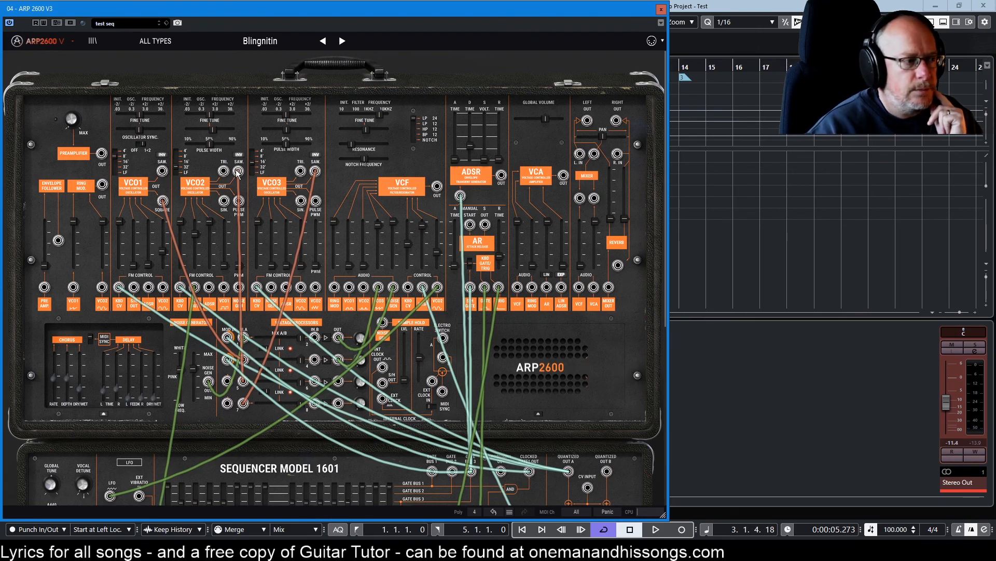
left_click_drag(245, 410, 243, 404)
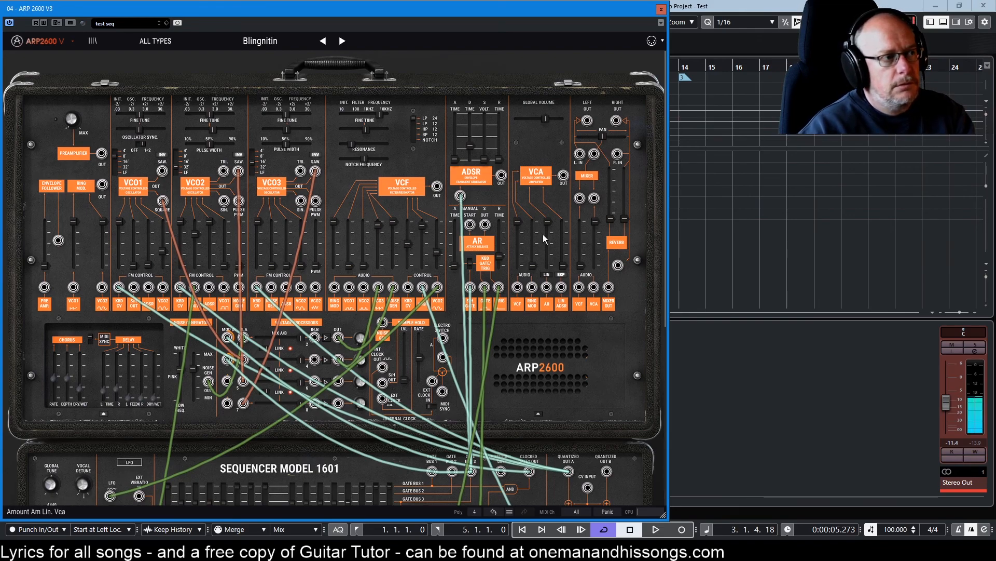
- Trace the ADSR's gate input cable to the sequencer's Gate Bus 3 output and examine the envelope sliders
scroll(458, 172, "down", 1)
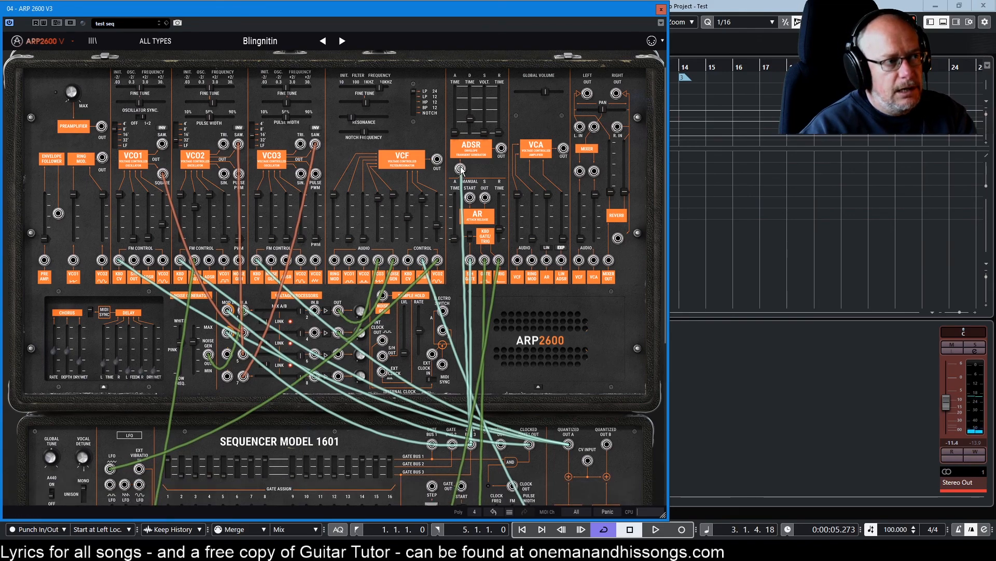
left_click_drag(460, 168, 471, 443)
scroll(471, 444, "down", 3)
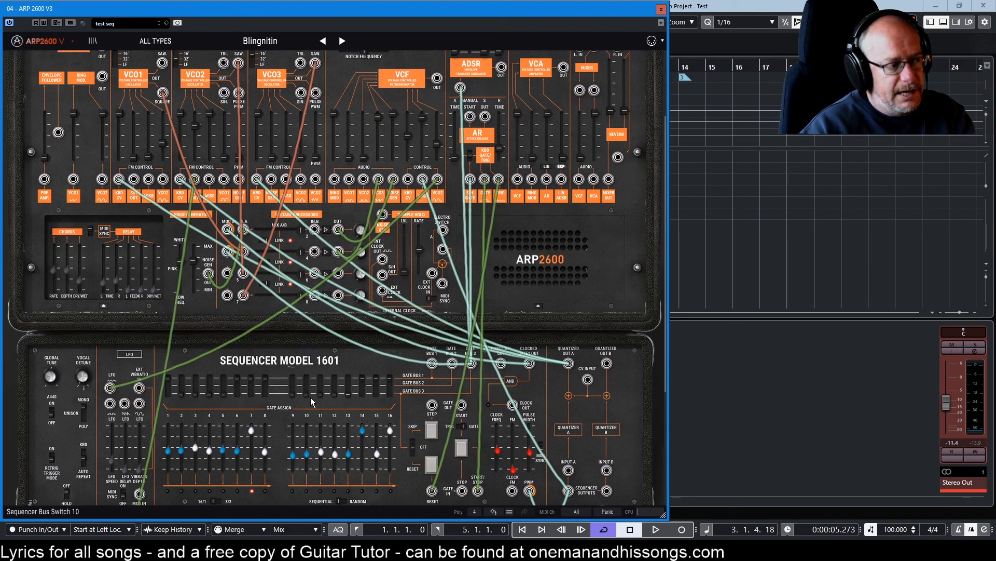
scroll(569, 277, "up", 4)
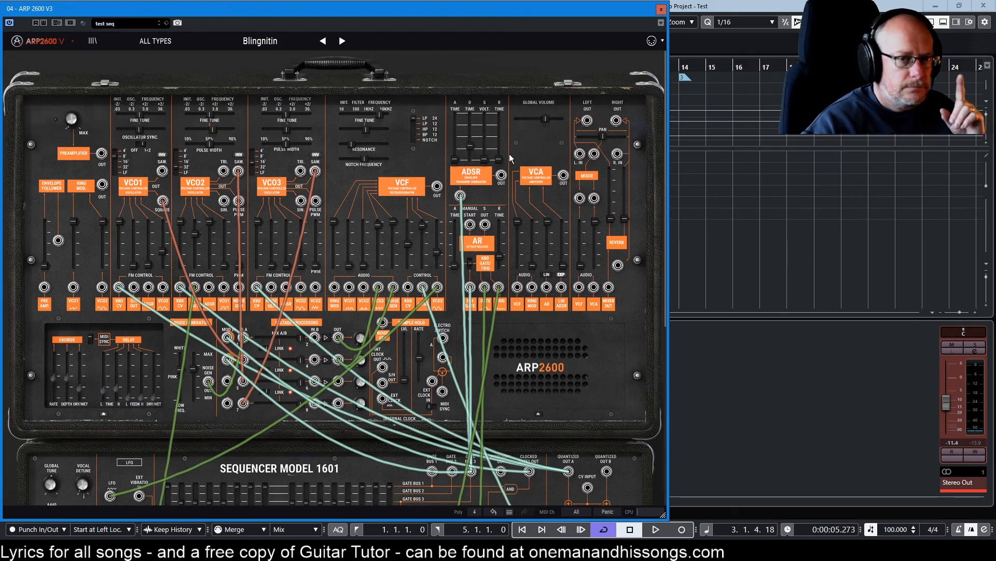
scroll(568, 295, "down", 5)
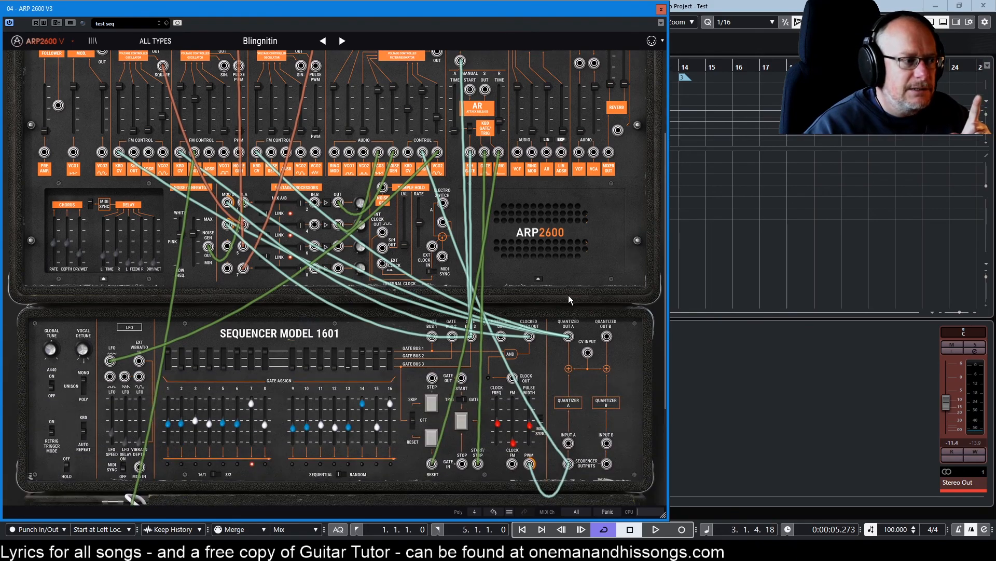
scroll(532, 222, "up", 3)
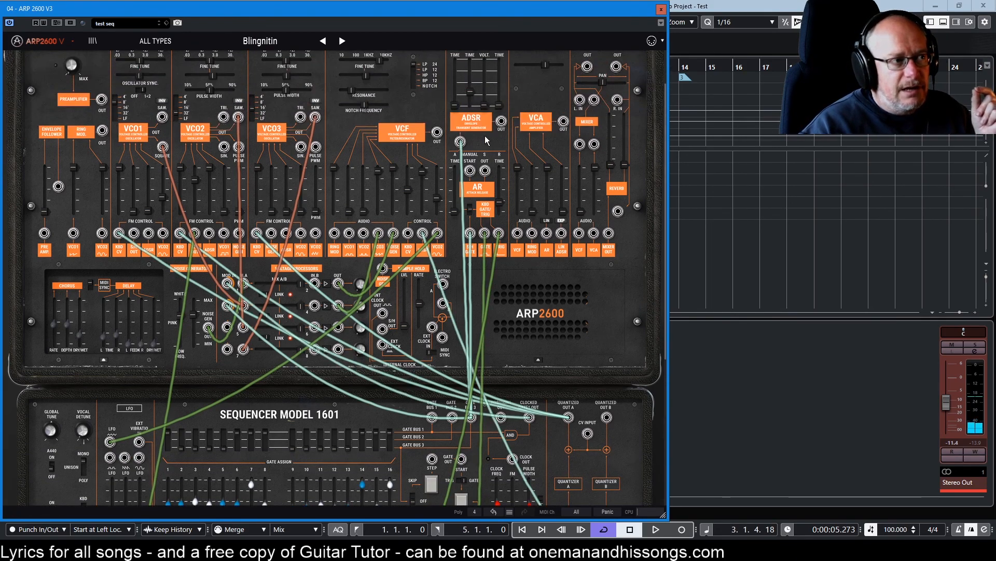
mouse_move(485, 107)
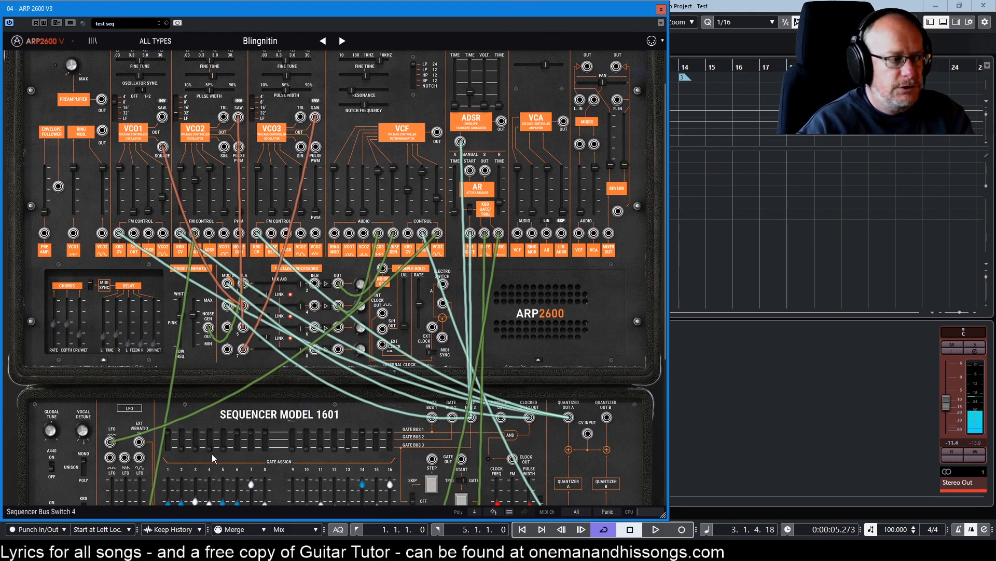
- Try a different gate bus assignment for sequencer step 3
scroll(270, 387, "down", 2)
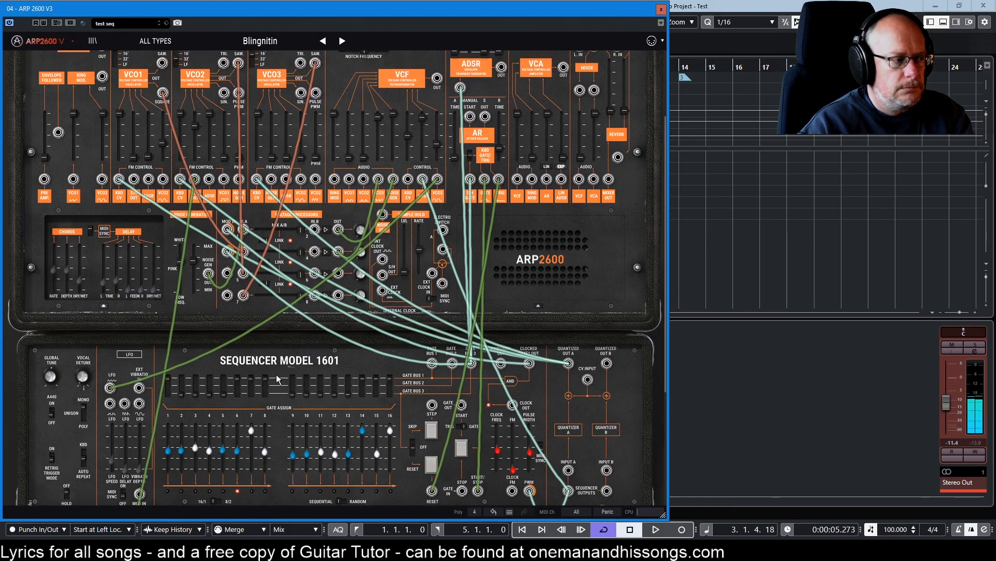
scroll(275, 382, "down", 1)
left_click(196, 349)
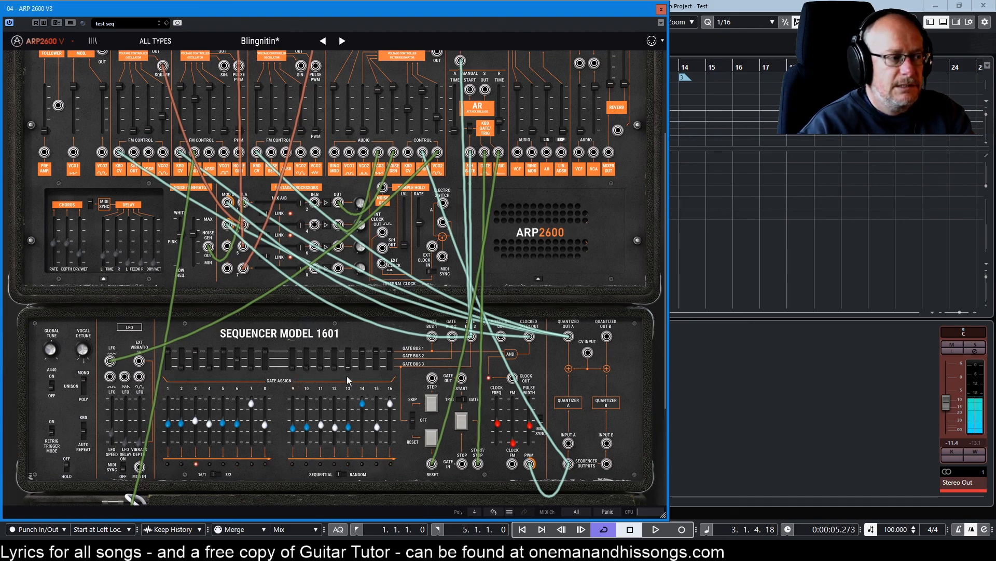
- Examine the FM control amounts on VCO1 and VCO2 and the sequencer's gate and clock section
scroll(314, 367, "up", 2)
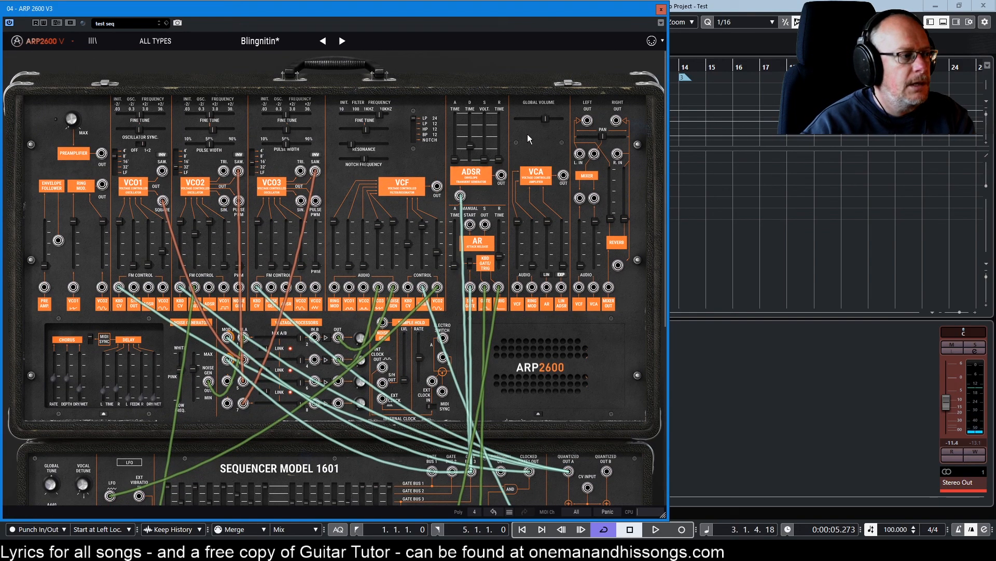
mouse_move(213, 268)
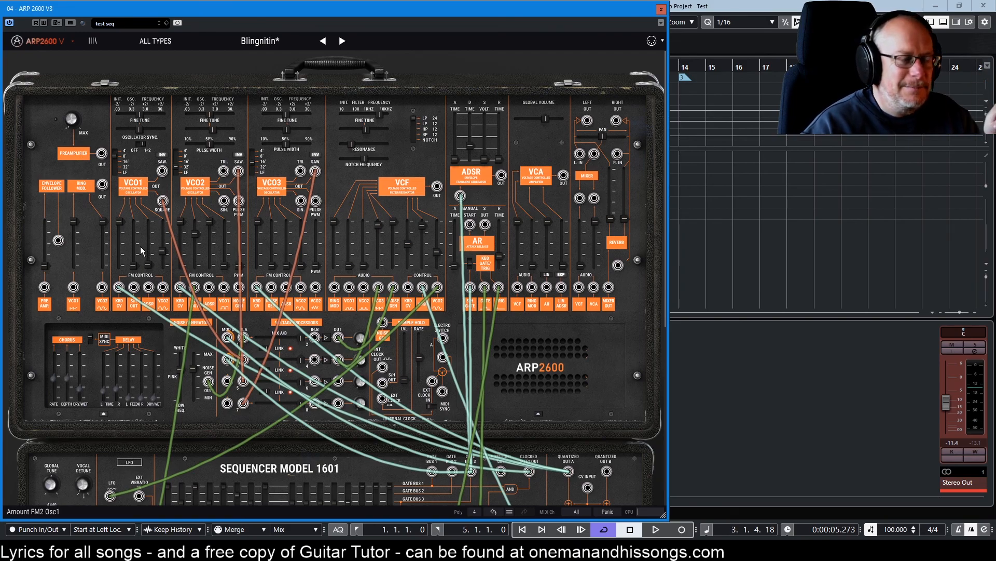
mouse_move(140, 246)
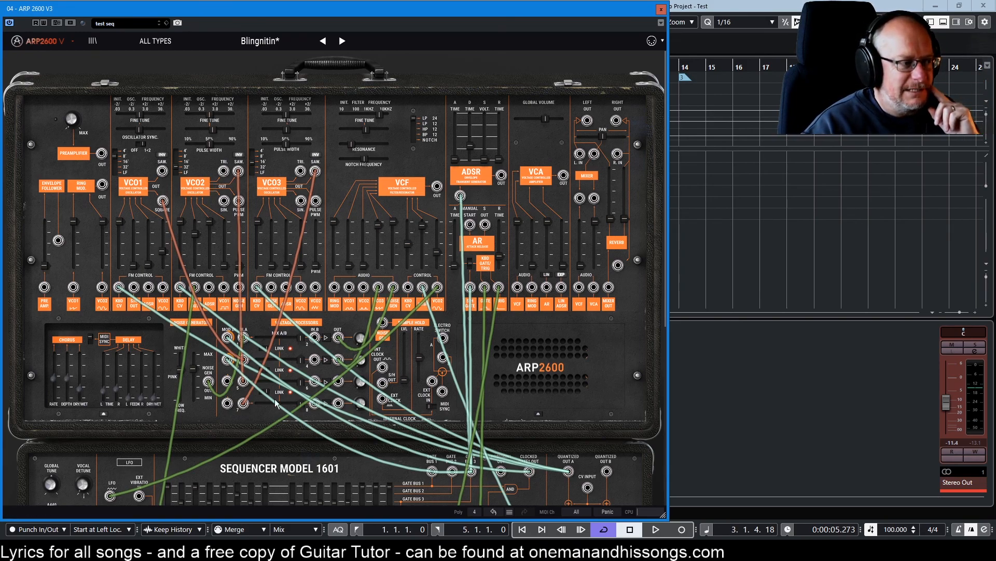
scroll(451, 357, "down", 1)
scroll(449, 357, "down", 6)
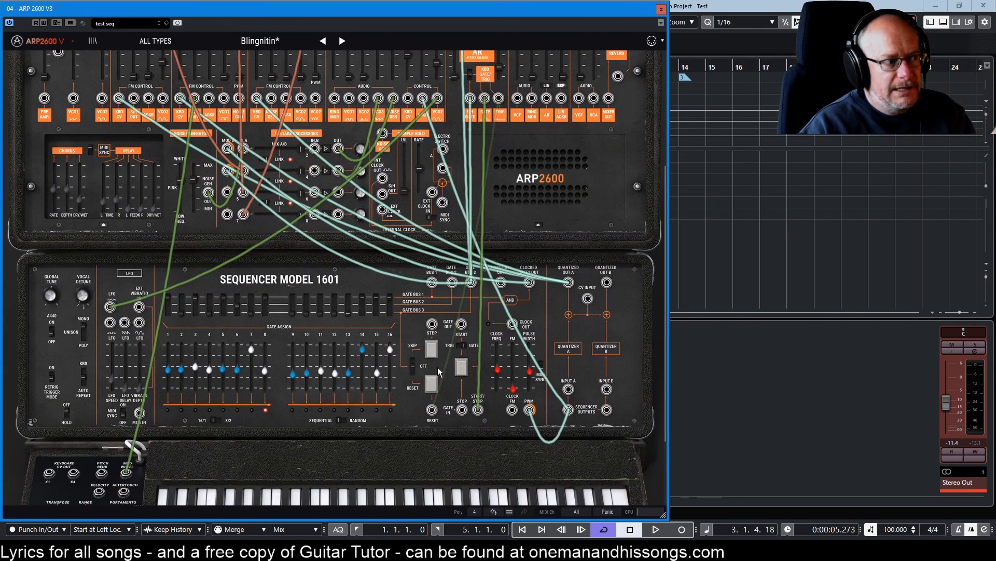
- Check the ADSR's decay time and the VCA's linear AM amount
scroll(535, 332, "up", 4)
scroll(535, 332, "up", 3)
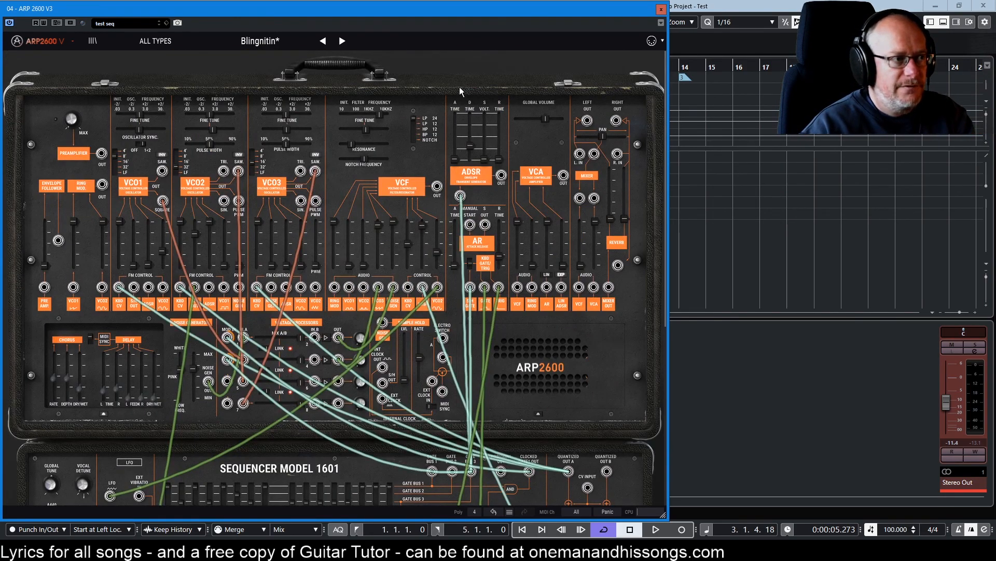
mouse_move(471, 145)
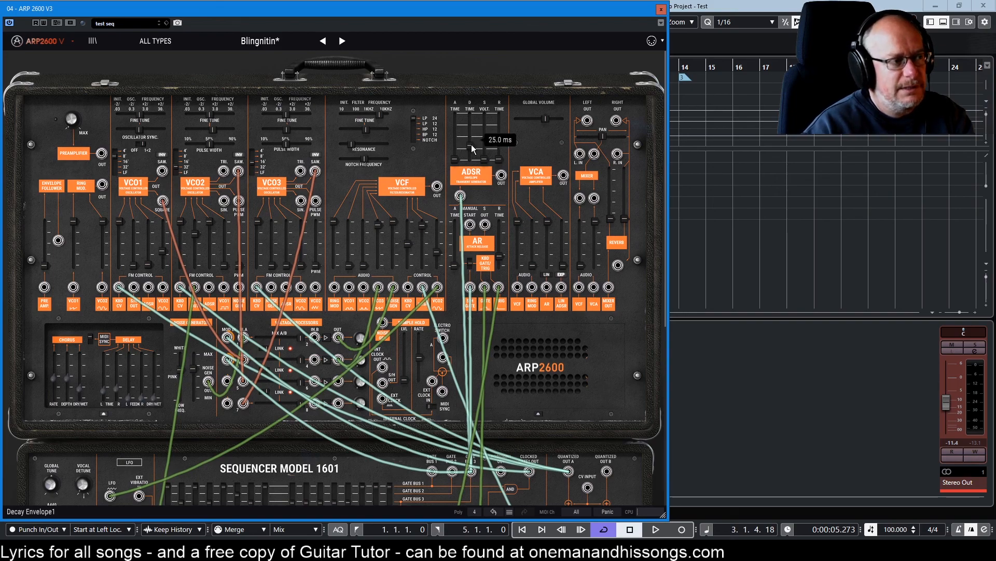
scroll(192, 369, "down", 7)
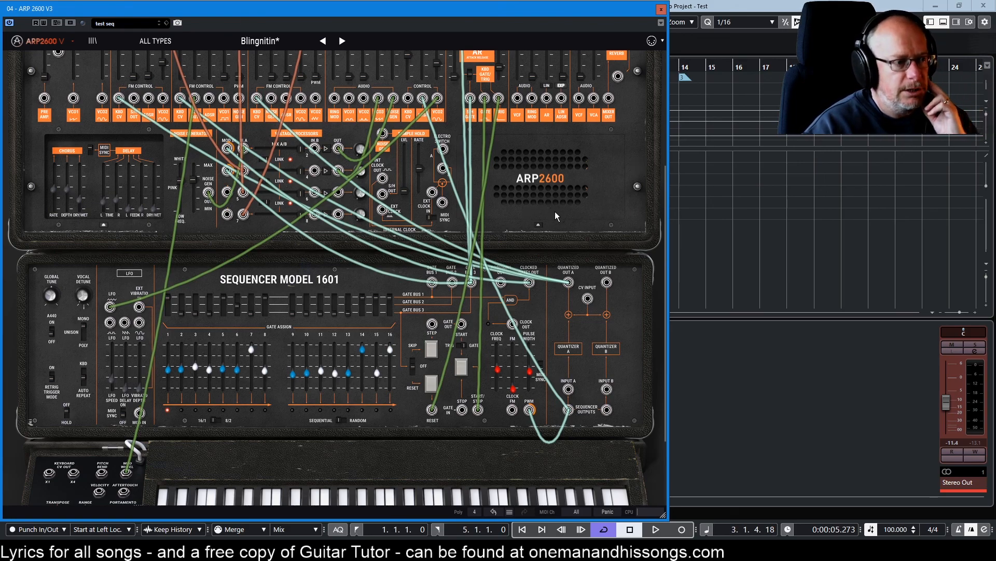
scroll(552, 211, "up", 5)
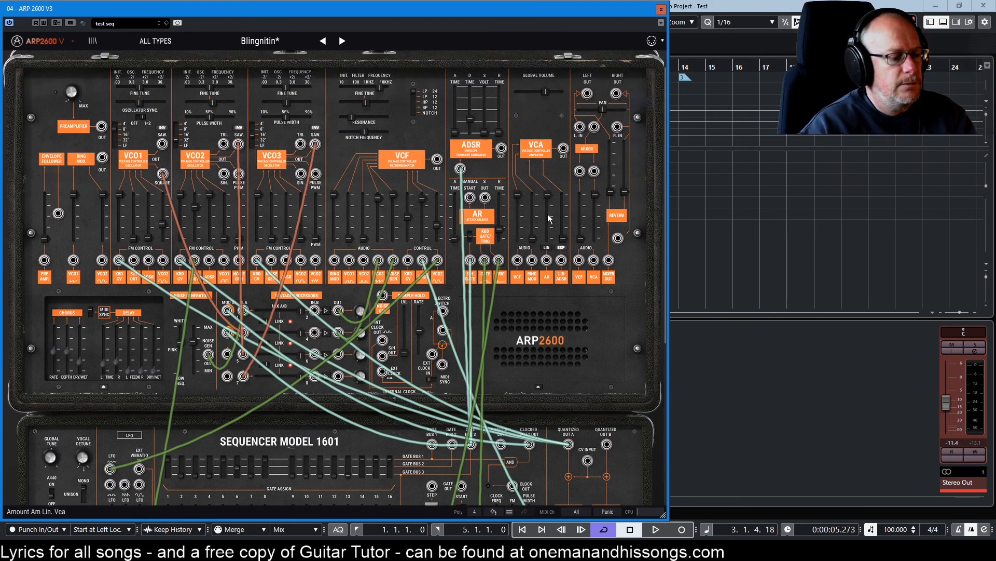
scroll(543, 217, "up", 1)
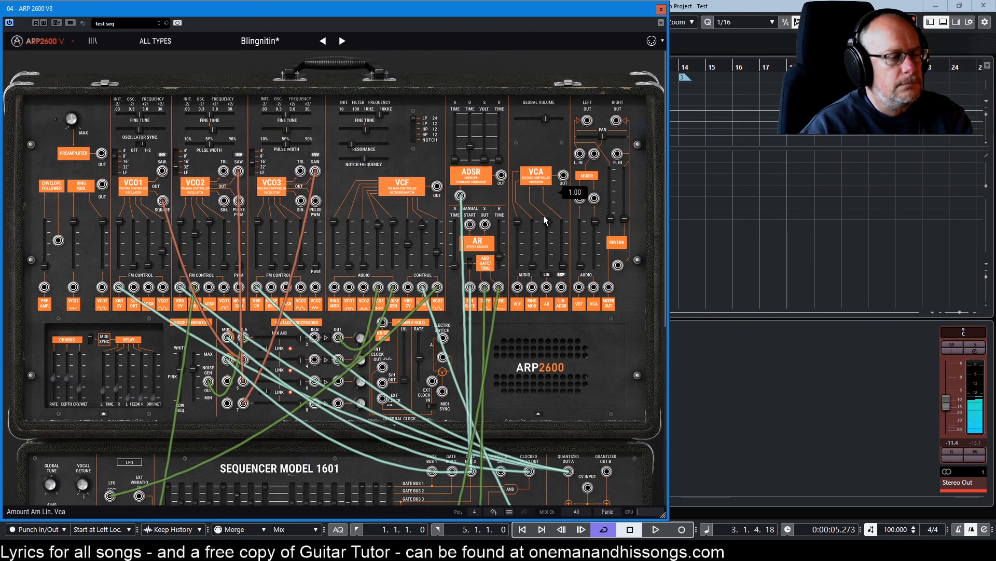
- Reload the original Blingnitin preset by switching to the next preset and back
left_click(342, 41)
left_click(323, 41)
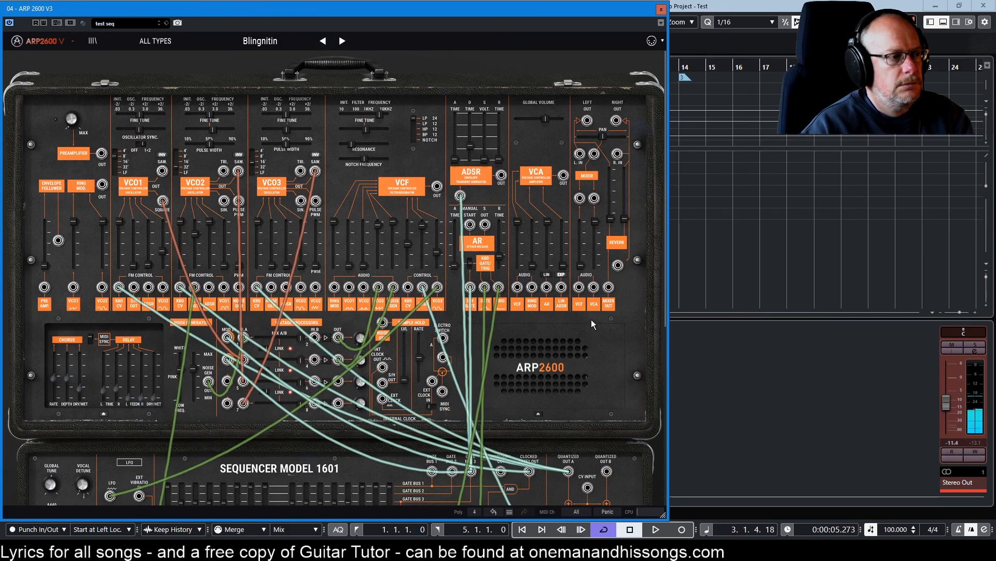
- Trace the Quantized Out A and Sequencer Outputs cables, and check the VCF's control inputs
scroll(591, 319, "down", 3)
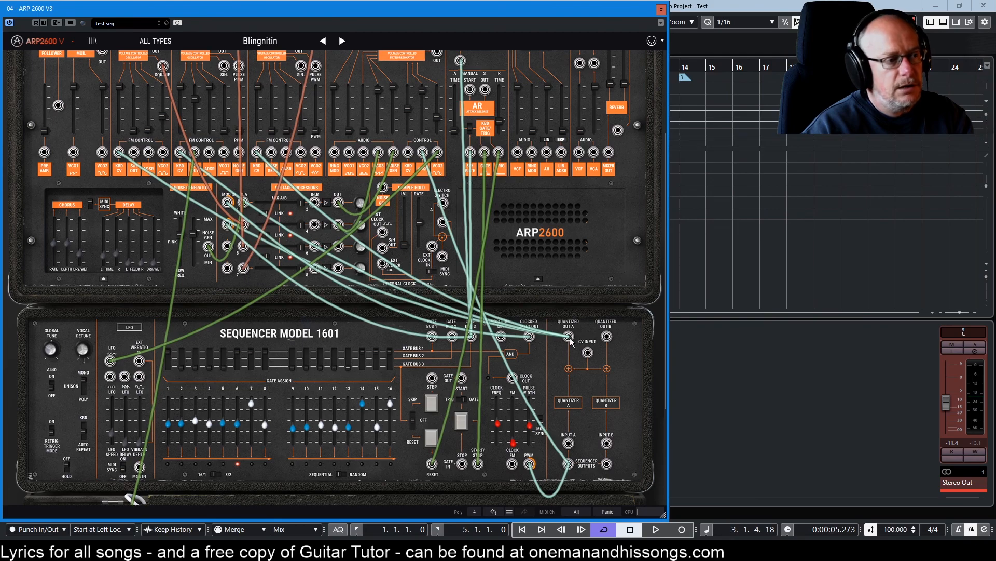
scroll(575, 348, "down", 1)
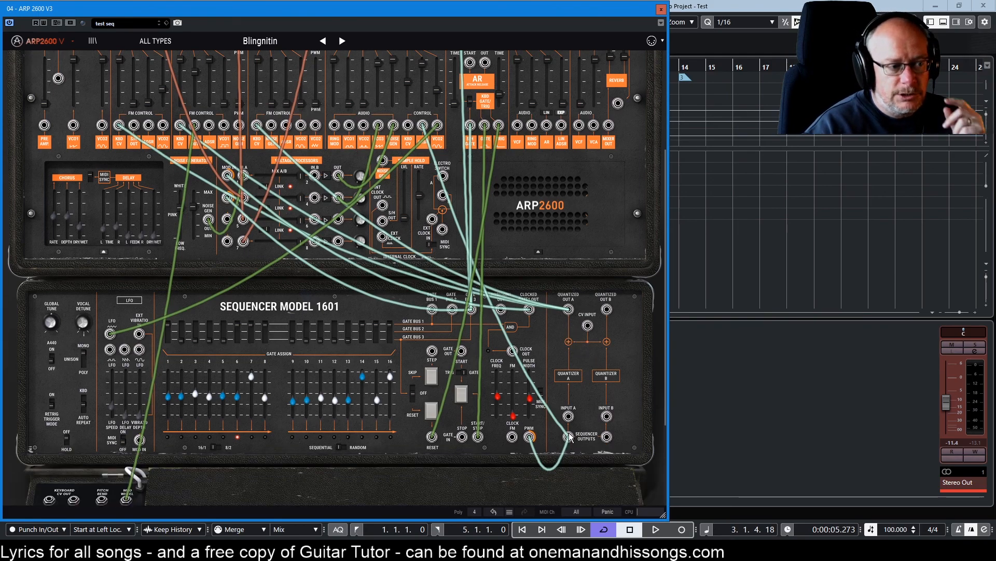
scroll(583, 445, "up", 2)
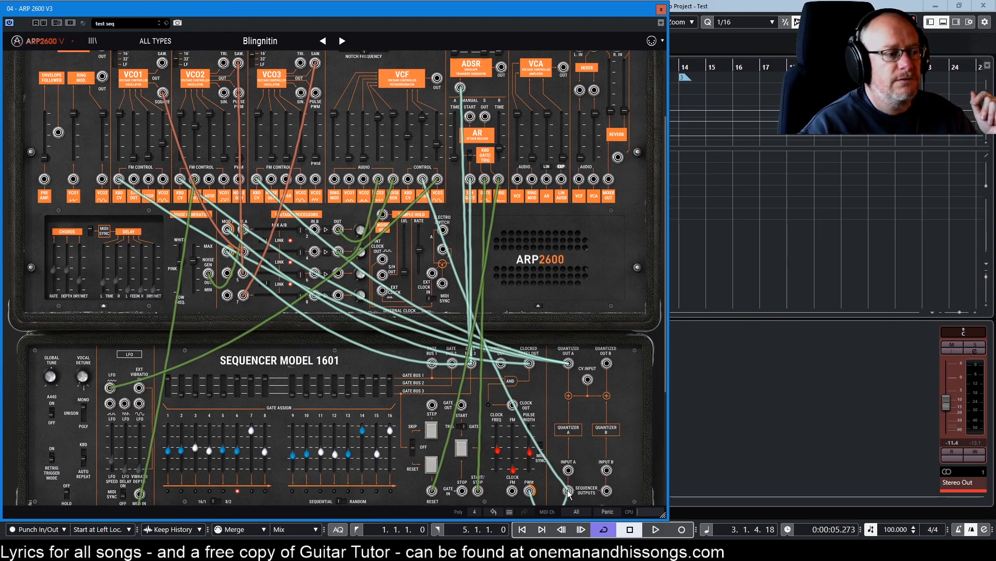
scroll(426, 259, "up", 3)
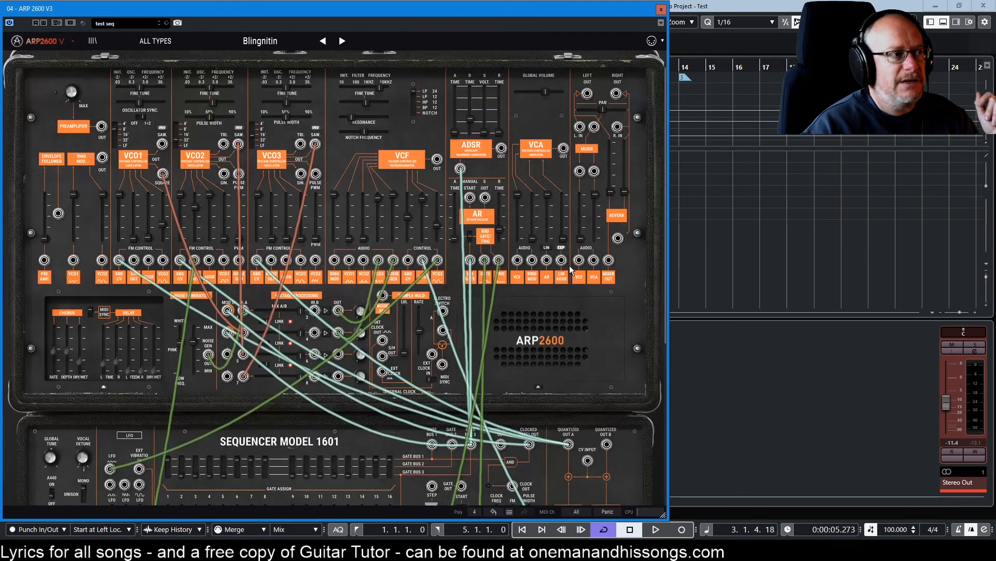
mouse_move(425, 241)
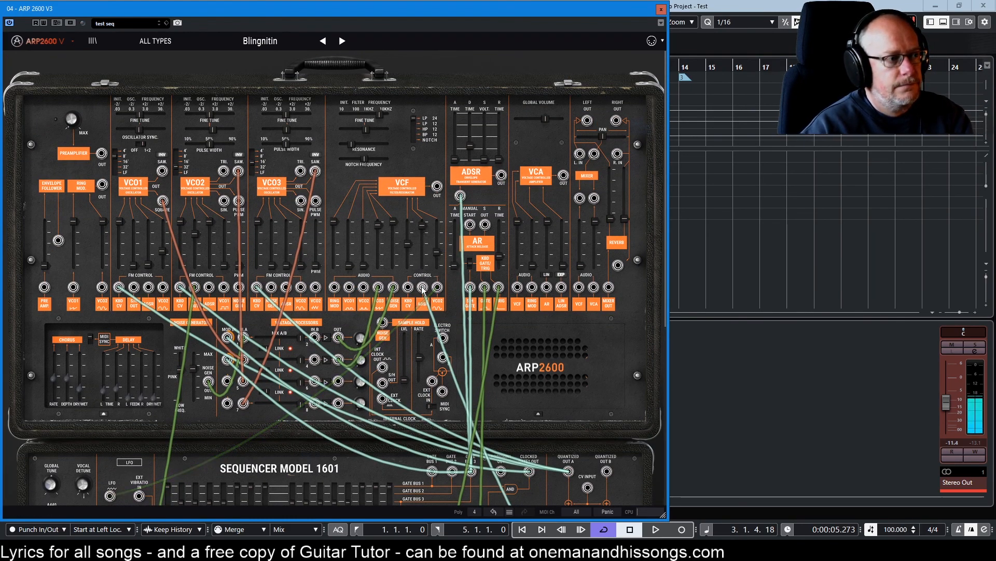
left_click(437, 251)
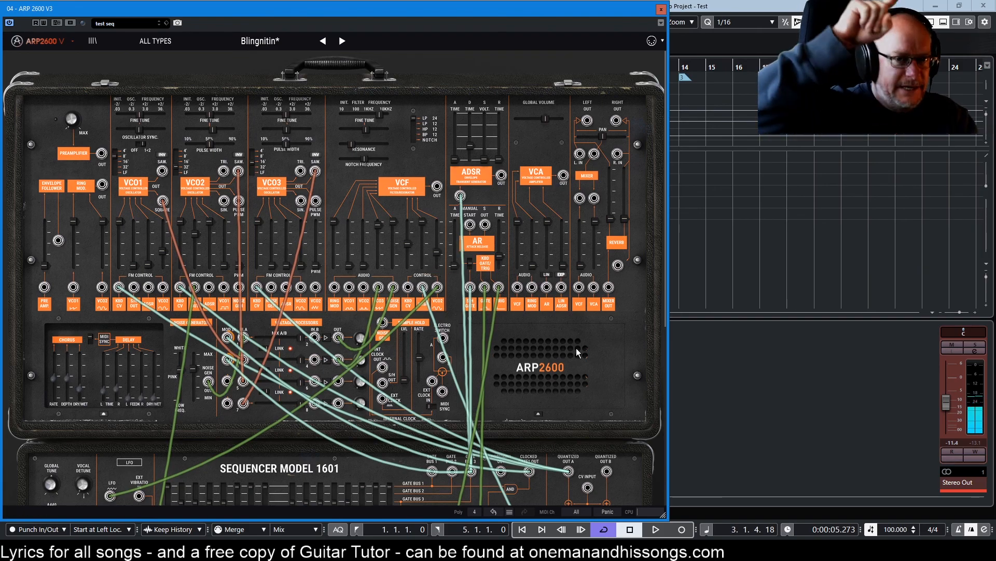
- Inspect the sequencer's step 7 and step 16 pitch settings and the Sequencer Outputs cable into the clock's PWM input
scroll(533, 278, "down", 2)
scroll(533, 278, "down", 4)
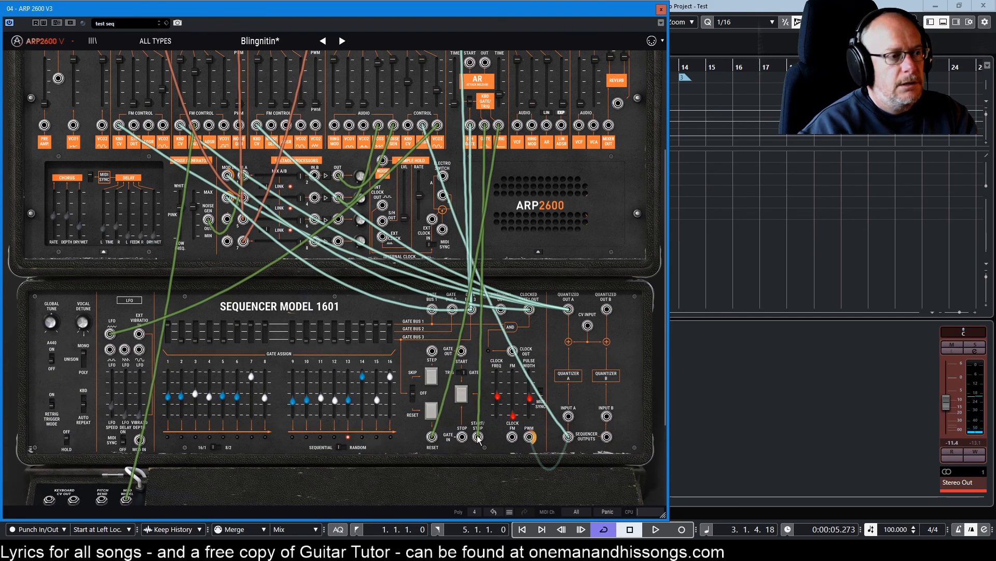
mouse_move(252, 379)
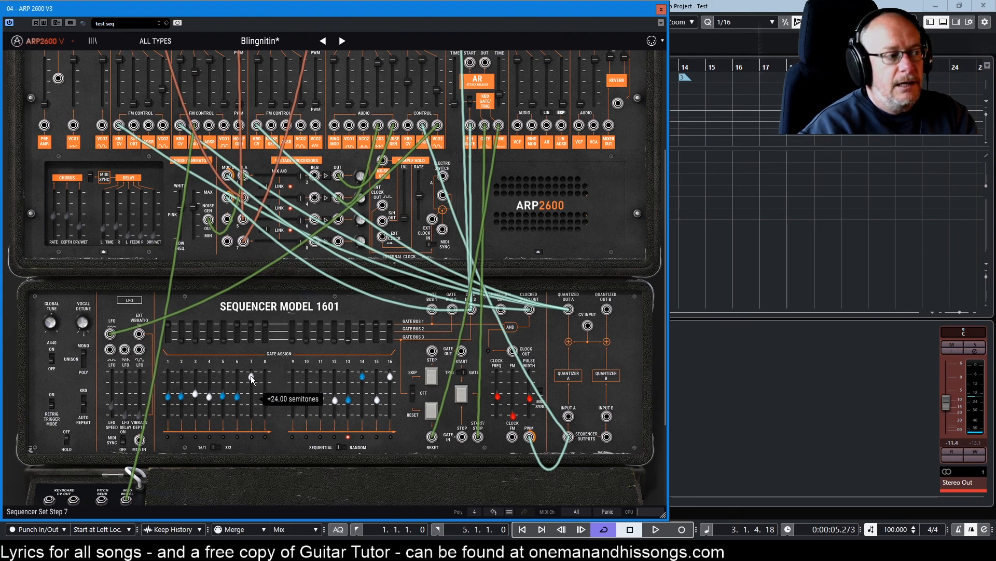
mouse_move(389, 380)
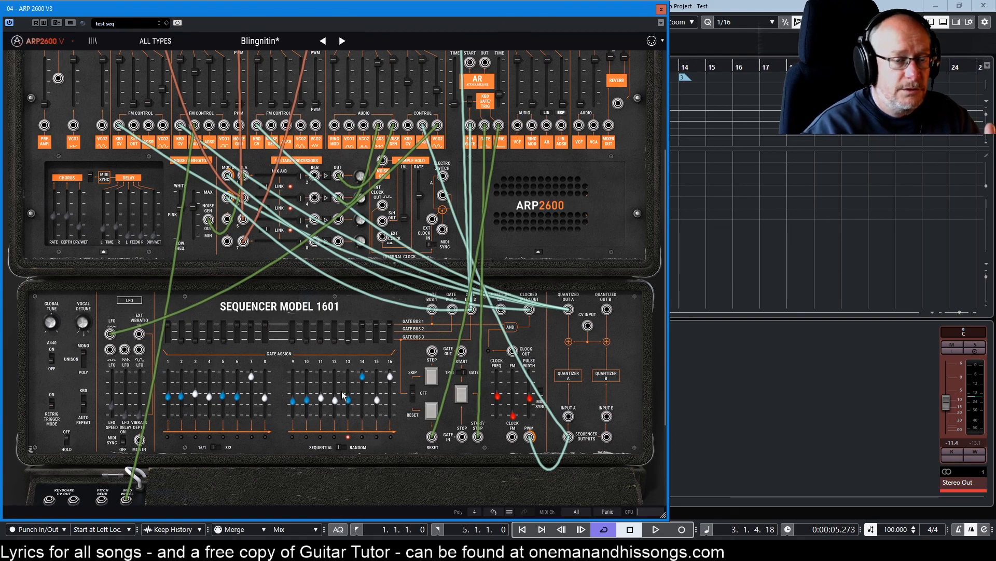
mouse_move(352, 387)
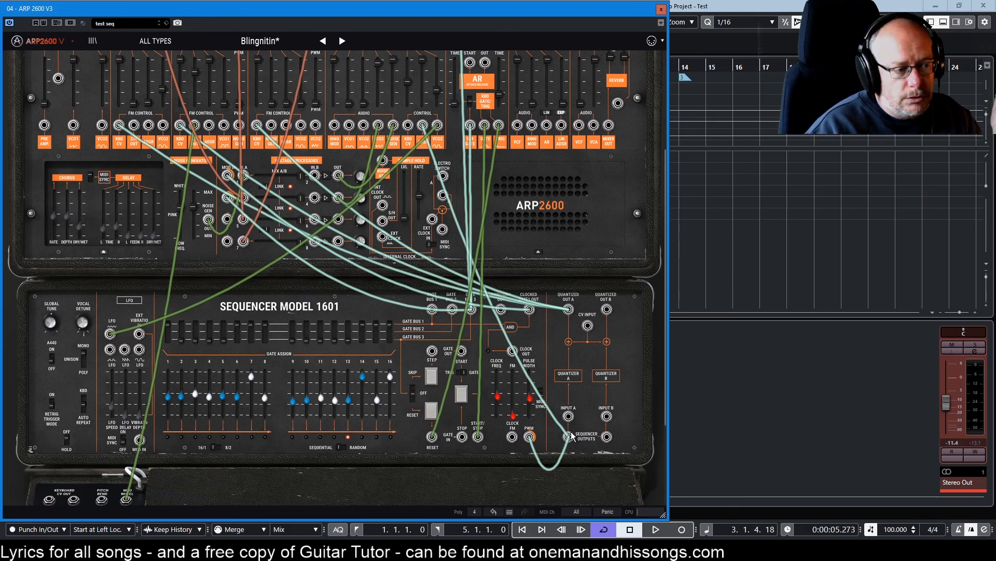
mouse_move(529, 442)
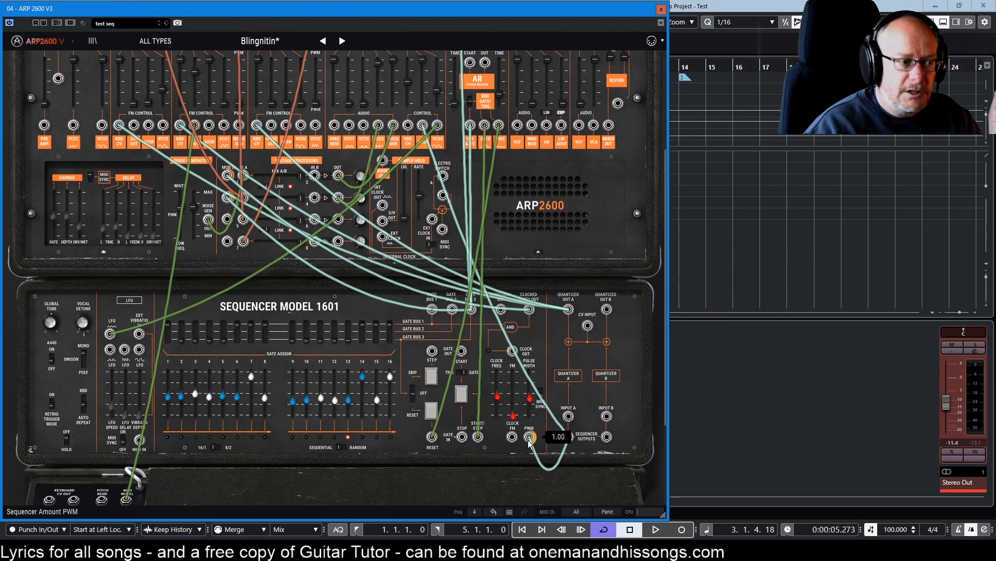
left_click(482, 357)
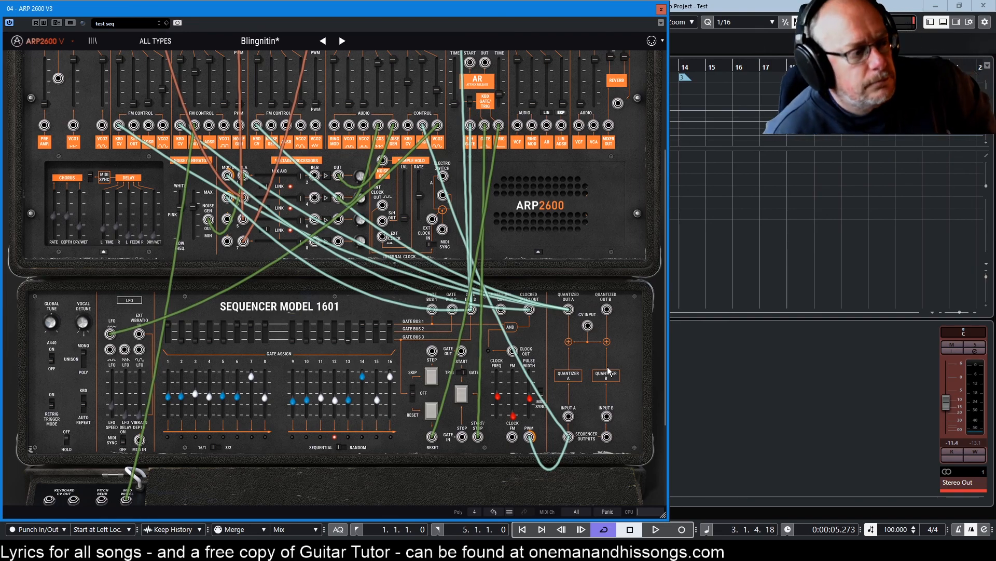
- Try different amounts on the VCF's FM3 control slider, including 0.57, and check the FM1 amount
scroll(110, 430, "up", 3)
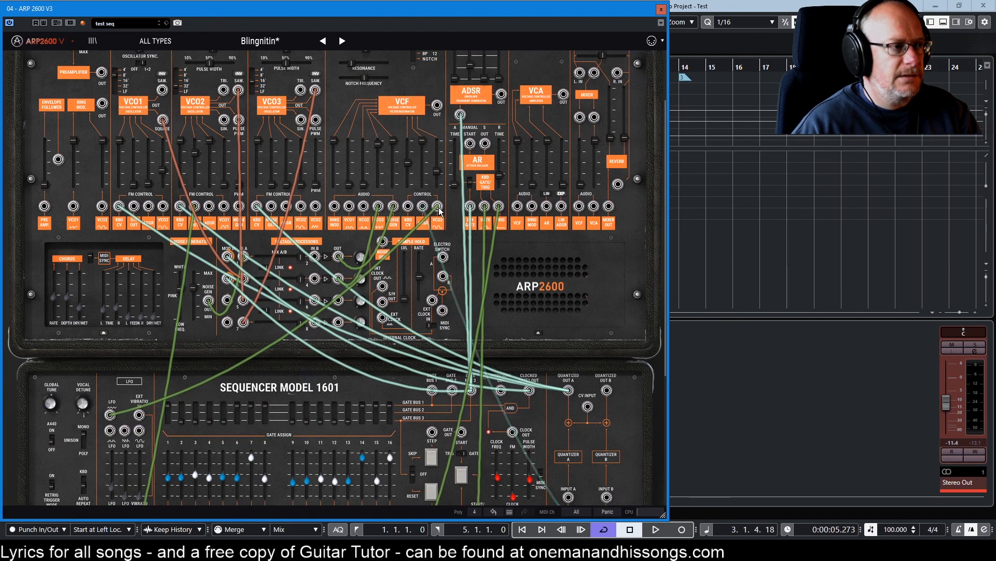
left_click_drag(436, 171, 437, 171)
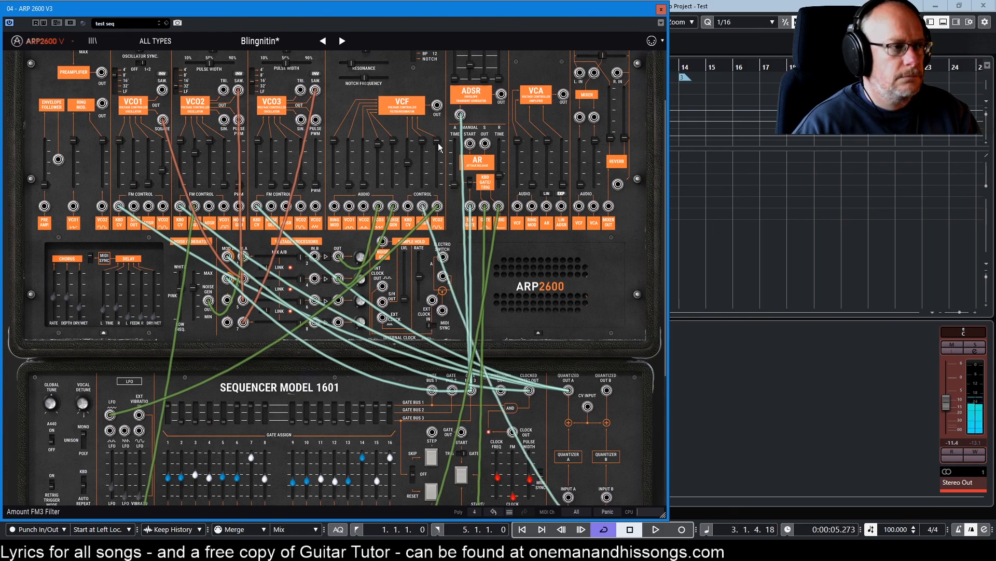
left_click_drag(437, 171, 437, 146)
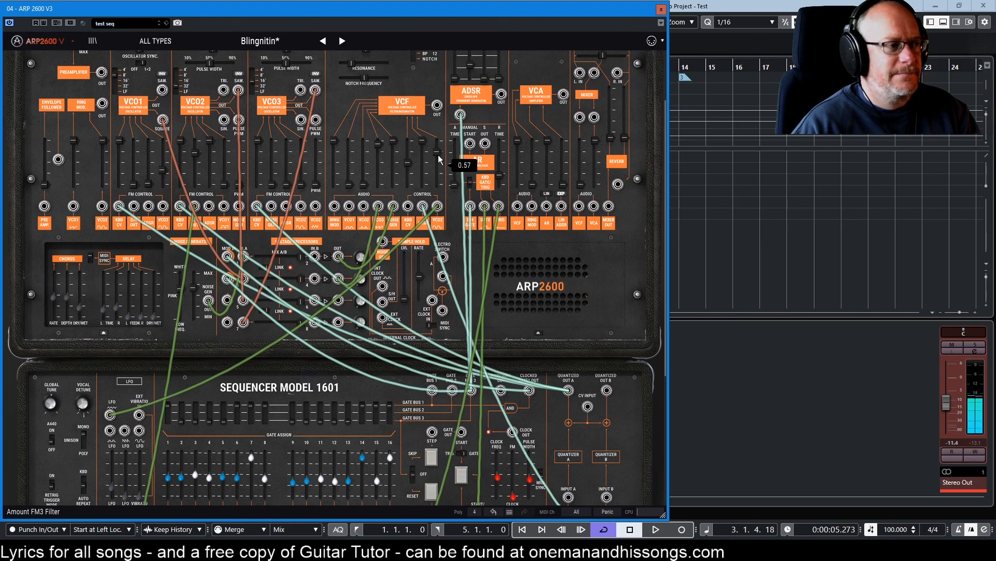
left_click_drag(436, 152, 437, 165)
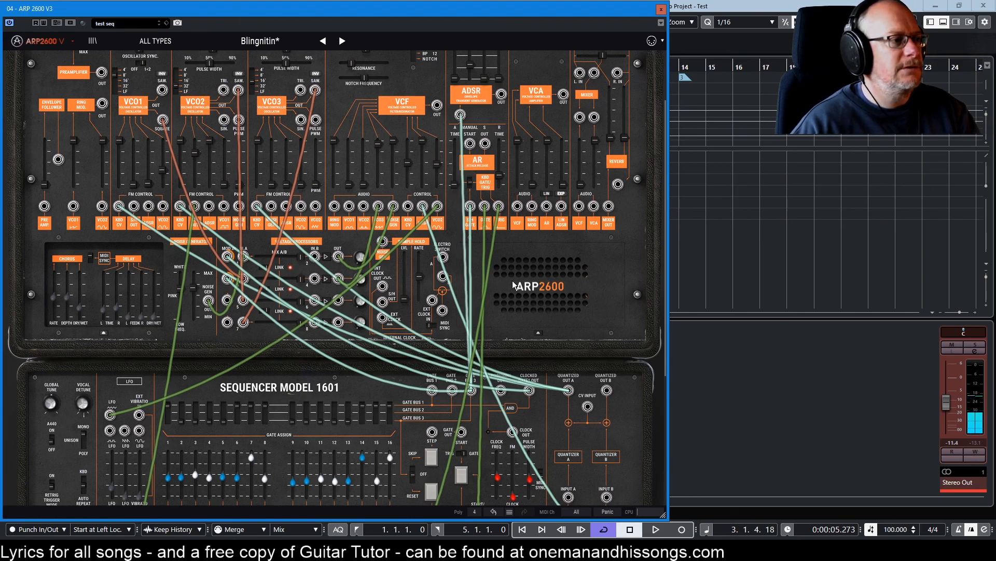
scroll(515, 281, "up", 1)
mouse_move(411, 199)
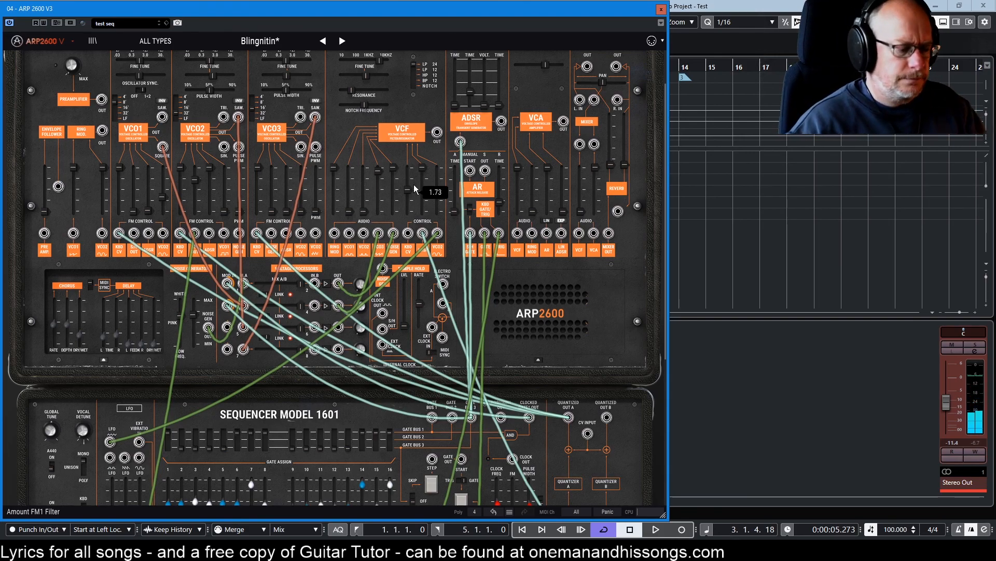
- Trace the gate cables between the envelope section and the sequencer, and check the VCA's linear AM amount
scroll(571, 195, "down", 3)
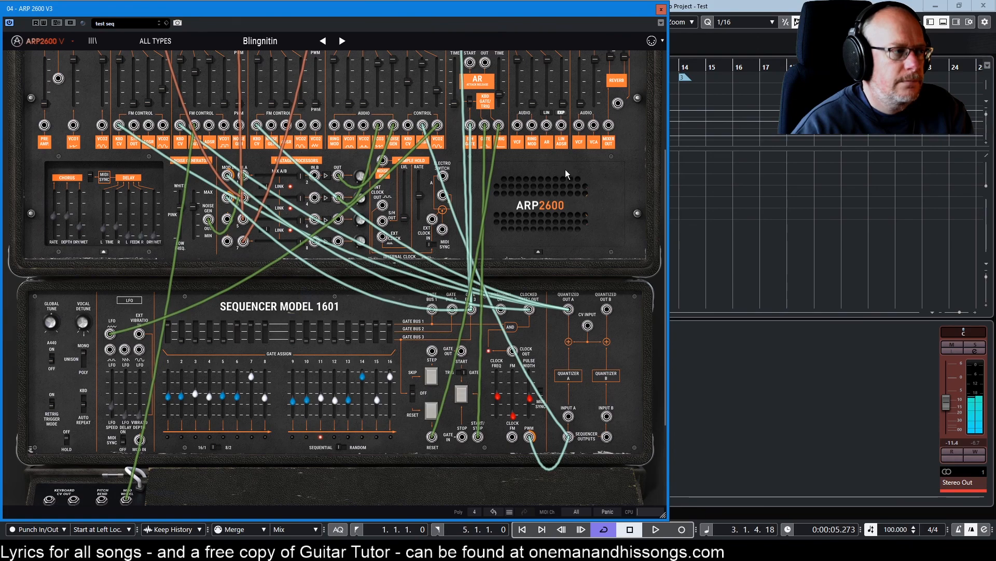
scroll(588, 173, "up", 3)
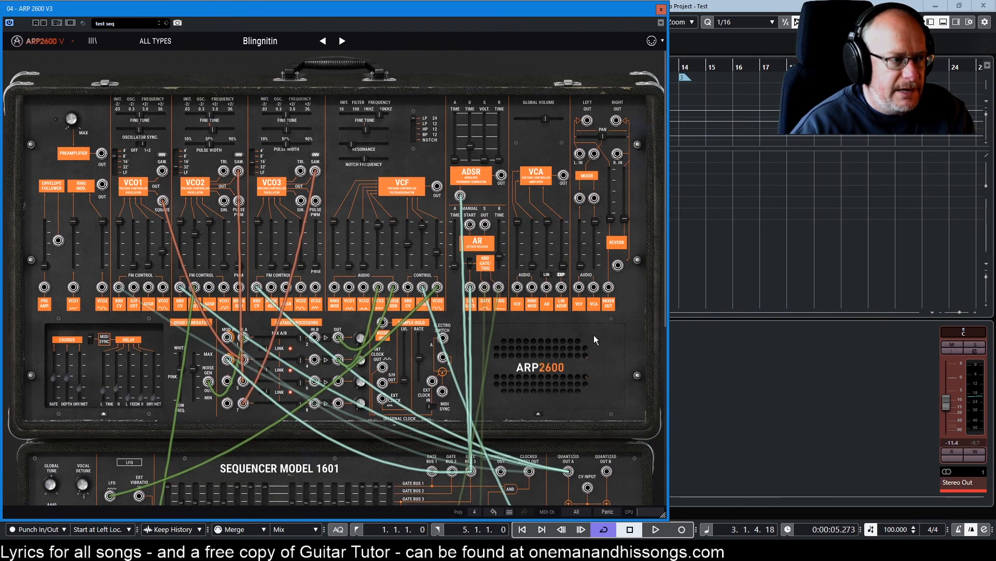
left_click_drag(471, 289, 471, 289)
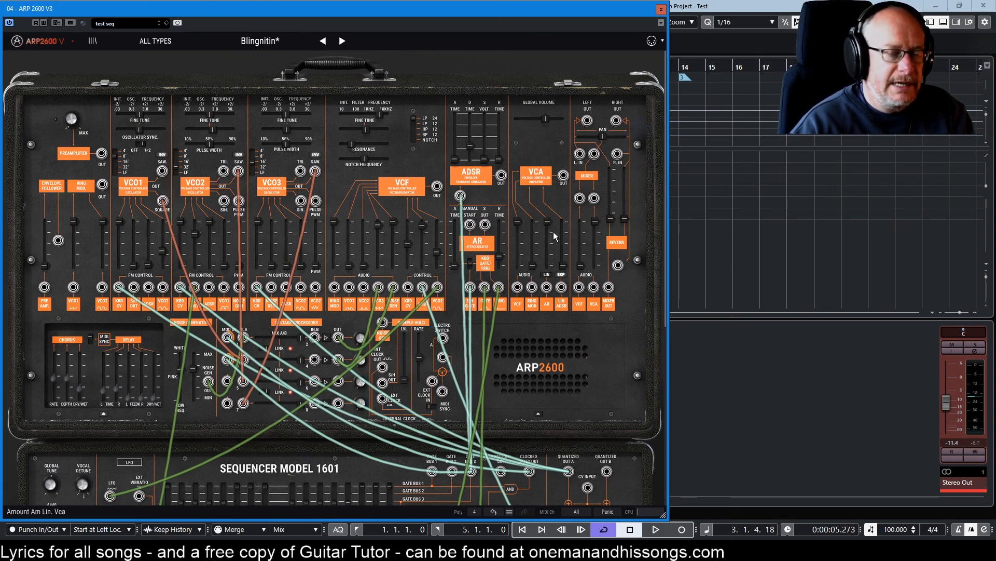
scroll(575, 325, "down", 2)
scroll(571, 324, "down", 1)
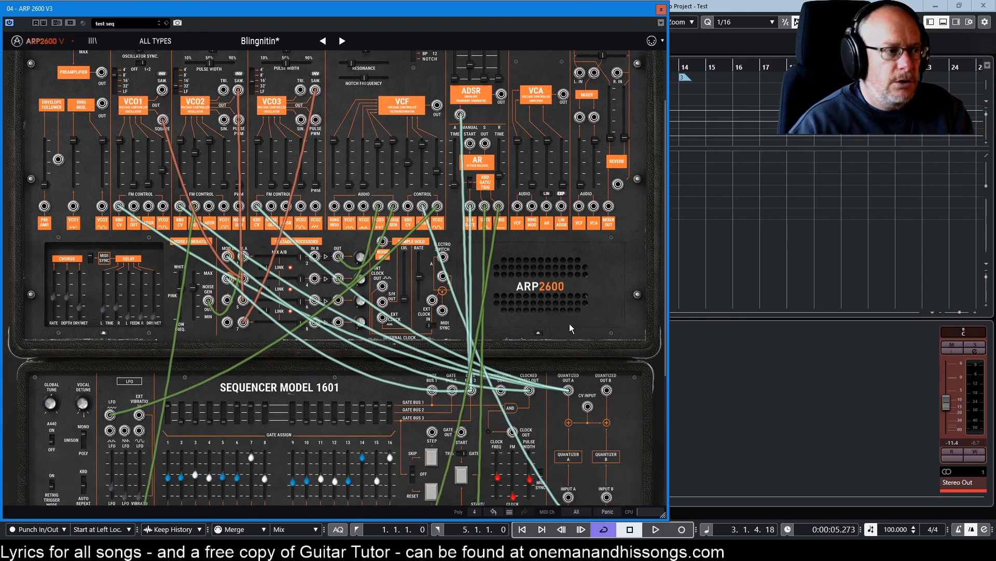
scroll(540, 269, "down", 2)
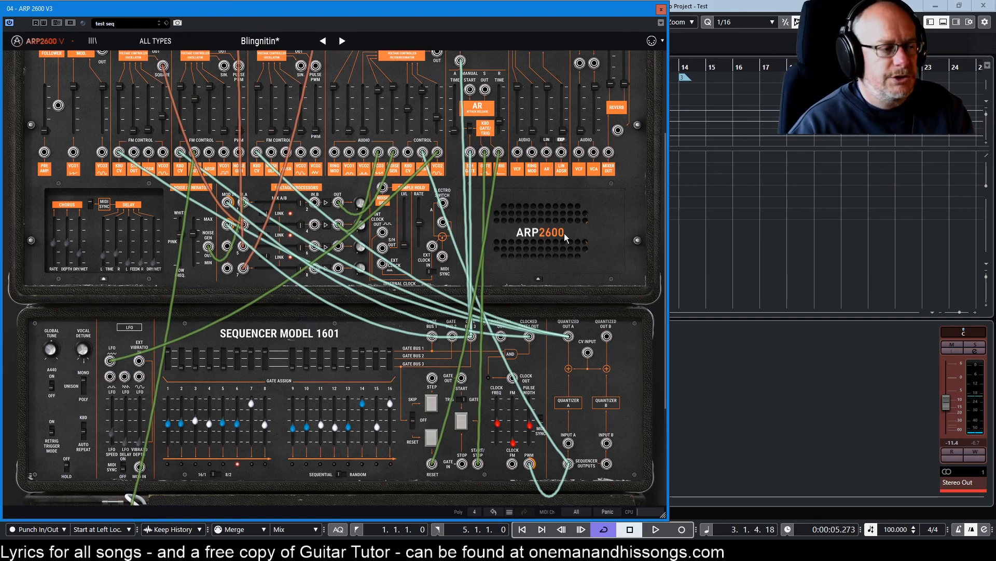
- Lower the VCF's FM2 amount to 0.03 for comparison, check its sequencer source, and raise the amount to 0.75
scroll(565, 232, "up", 2)
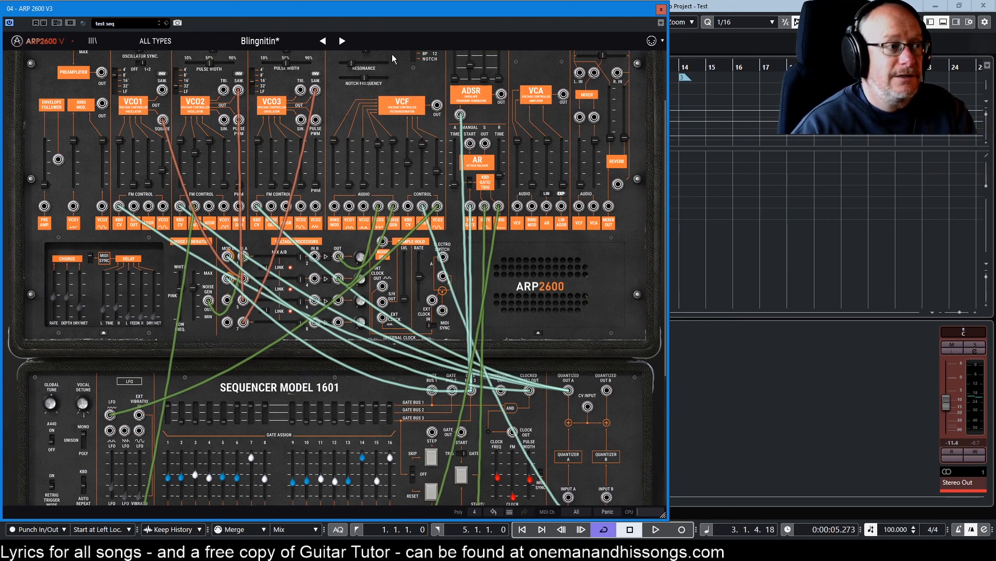
mouse_move(422, 147)
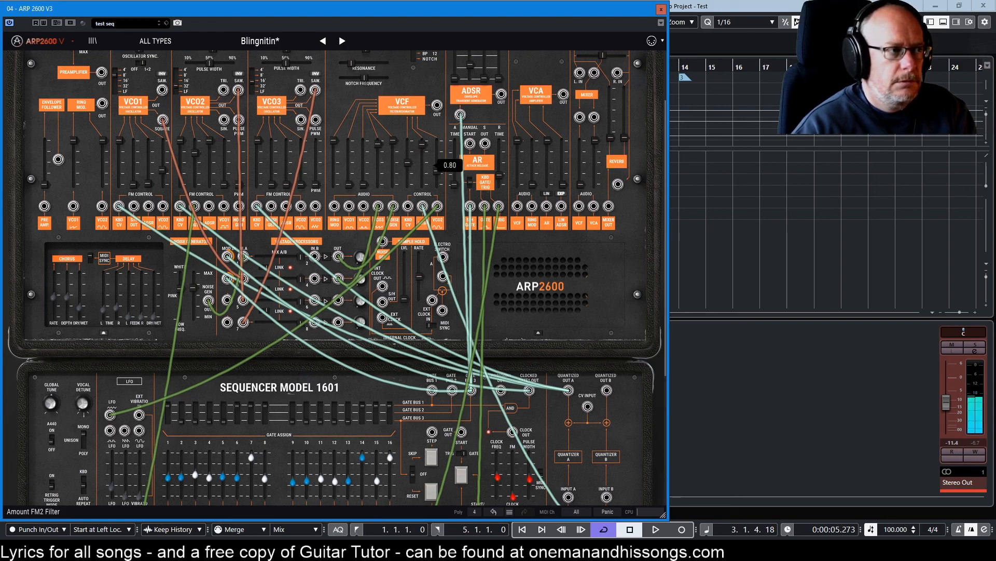
left_click_drag(423, 145, 423, 168)
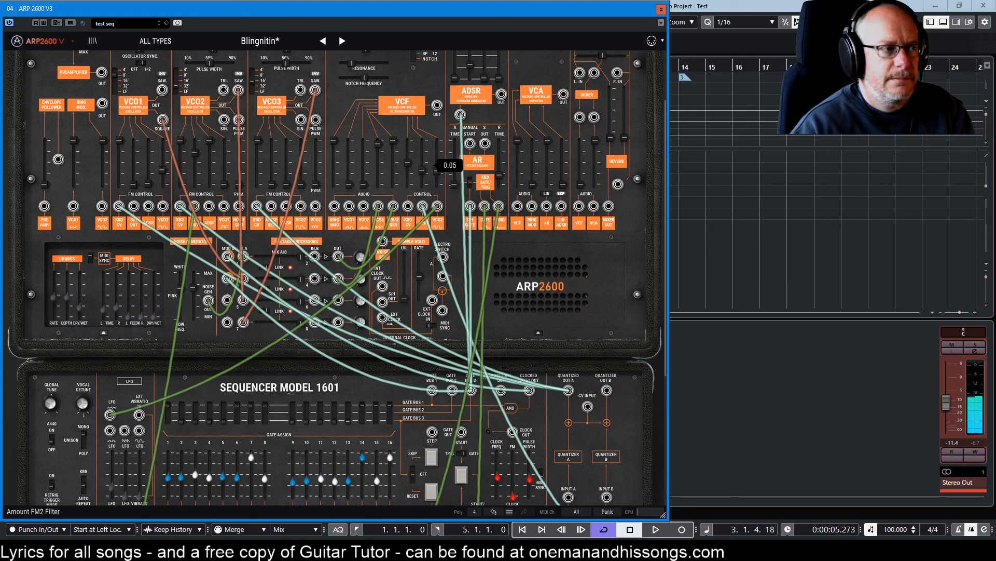
left_click_drag(423, 169, 424, 169)
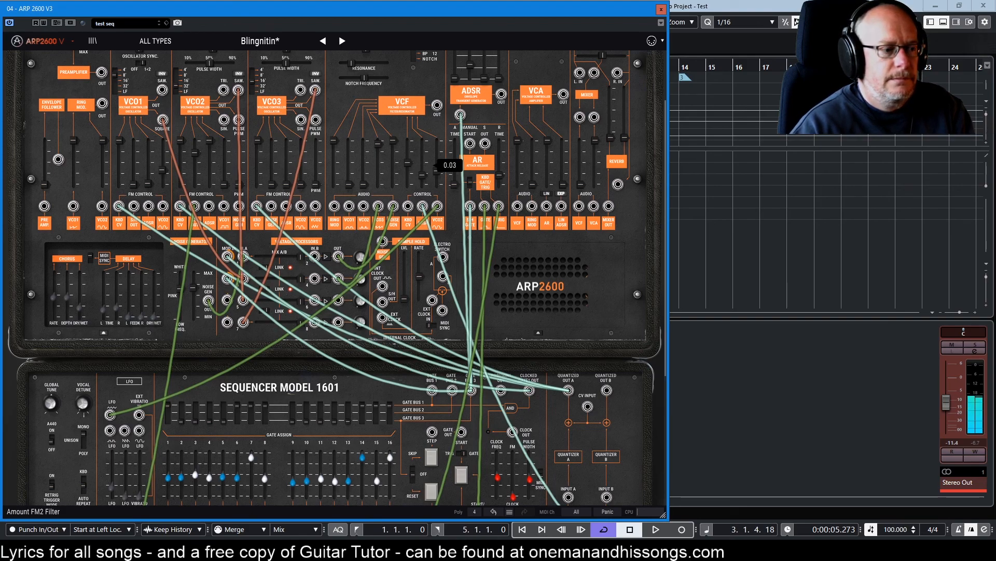
scroll(493, 258, "down", 3)
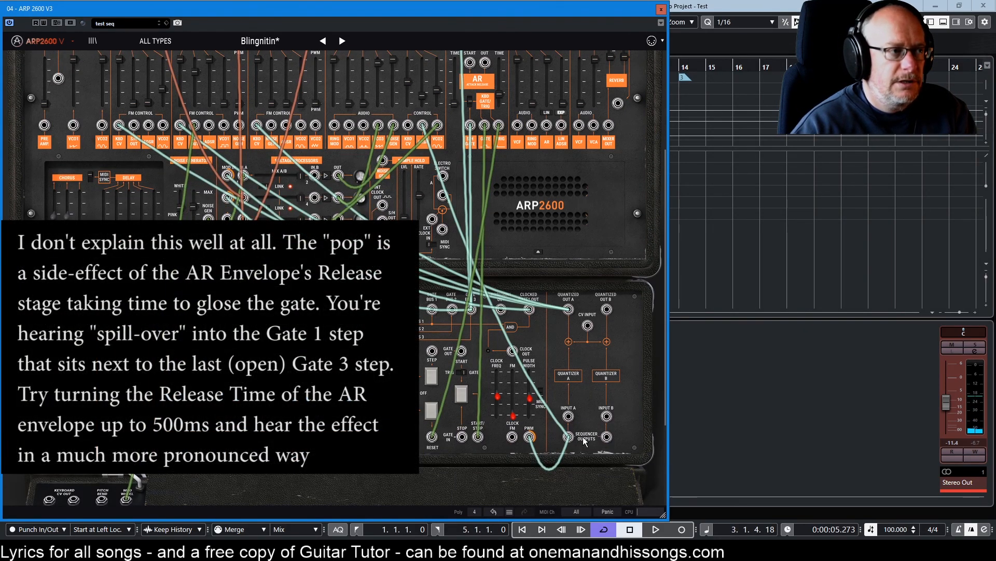
scroll(619, 404, "up", 4)
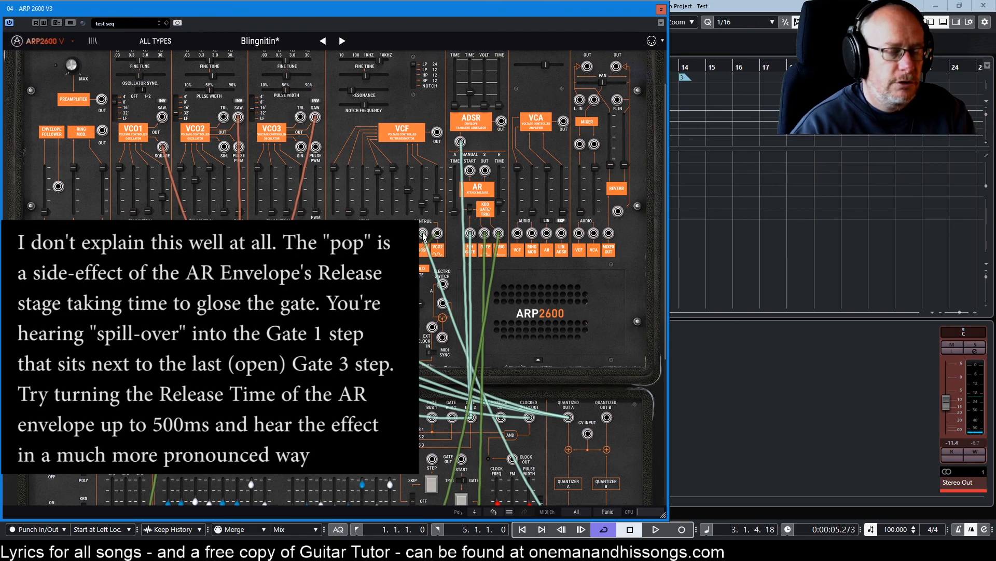
left_click_drag(423, 200, 423, 177)
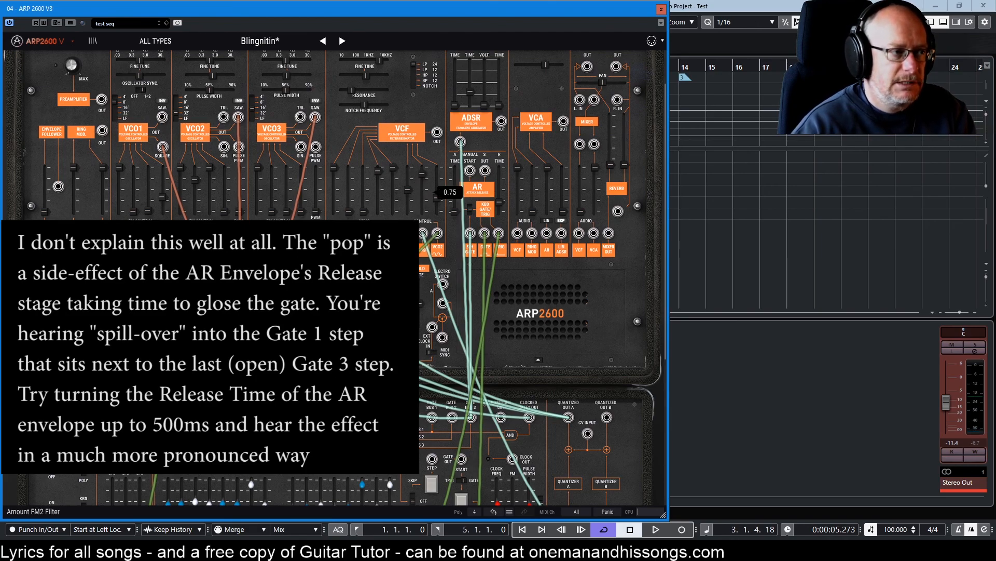
- Move the first voltage processor's mix toward input A, and inspect the sequencer section
scroll(439, 193, "up", 2)
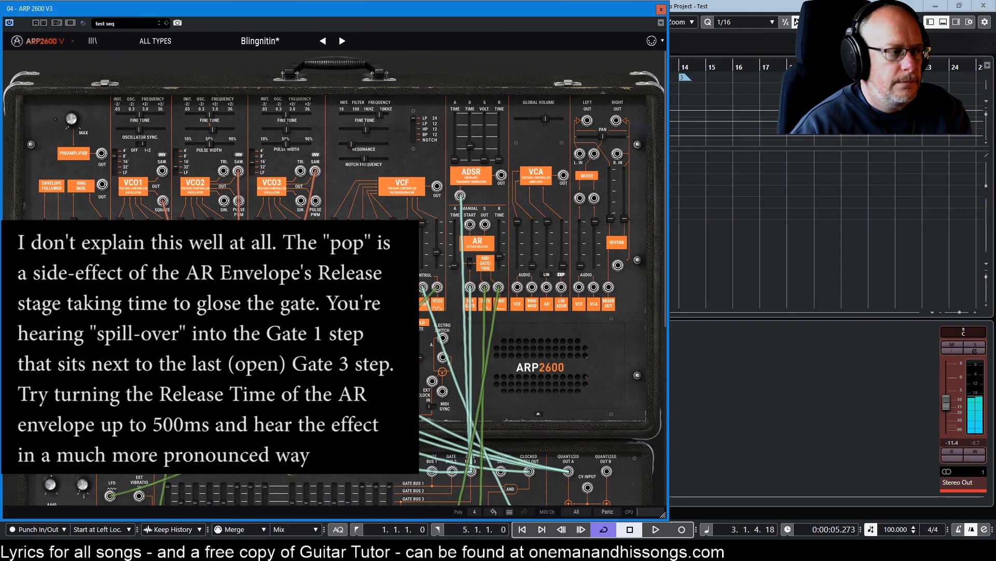
left_click_drag(300, 339, 254, 339)
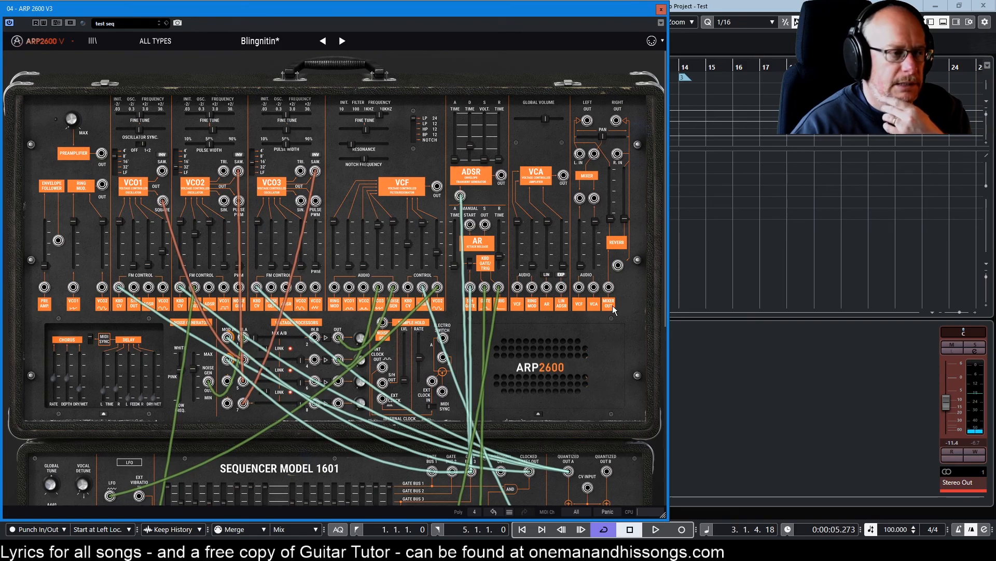
scroll(613, 305, "down", 5)
scroll(609, 302, "down", 1)
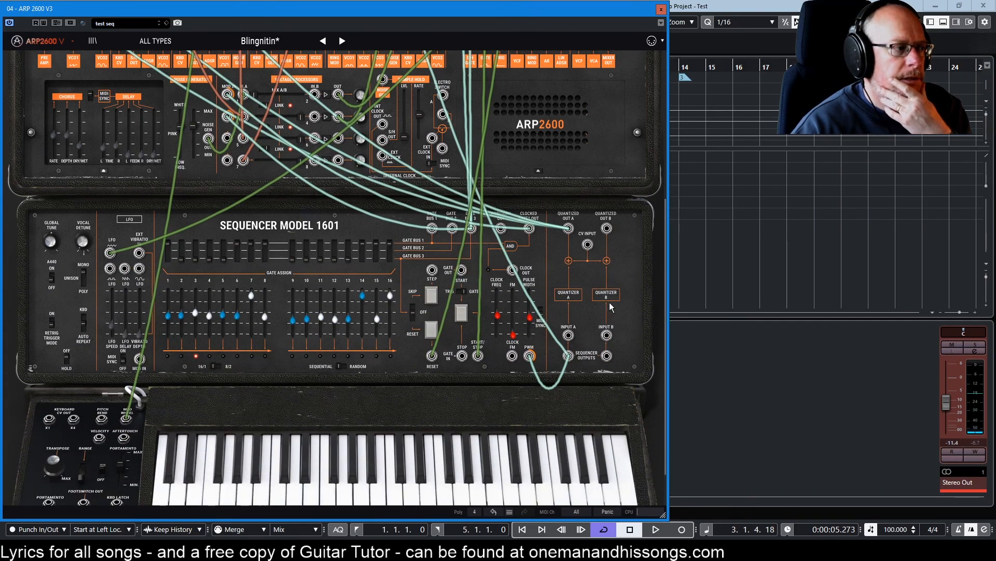